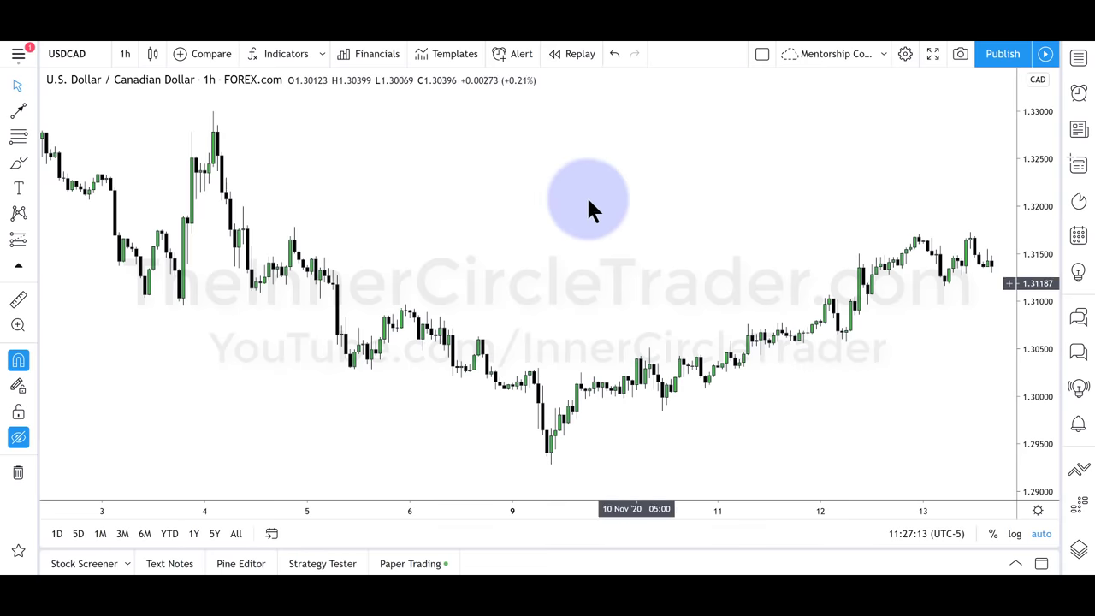
Step: Turn on session breaks in the chart's appearance settings
right_click(574, 213)
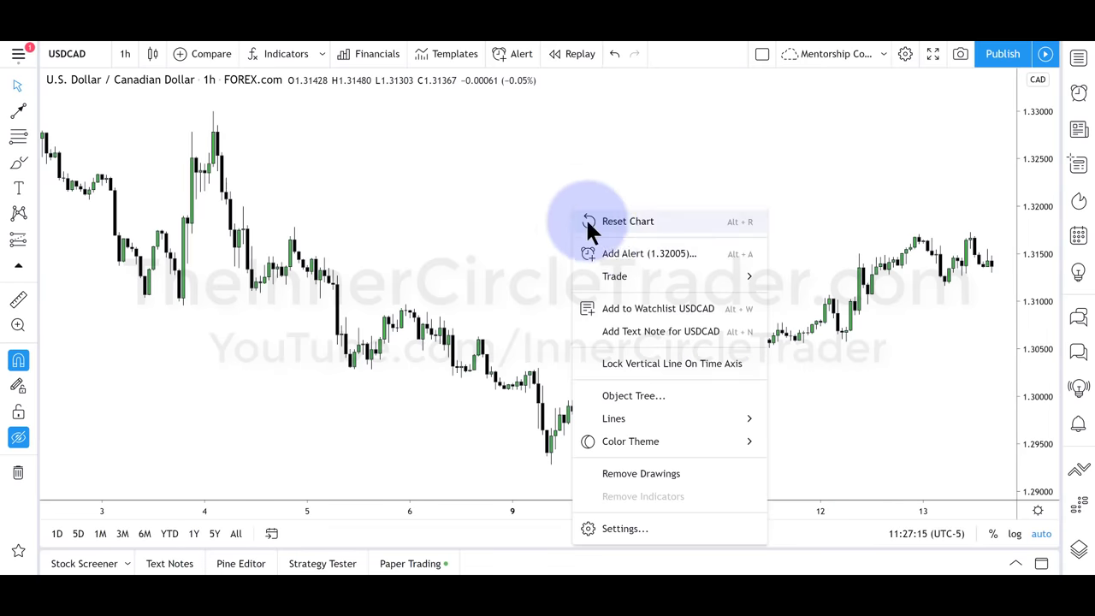
left_click(634, 472)
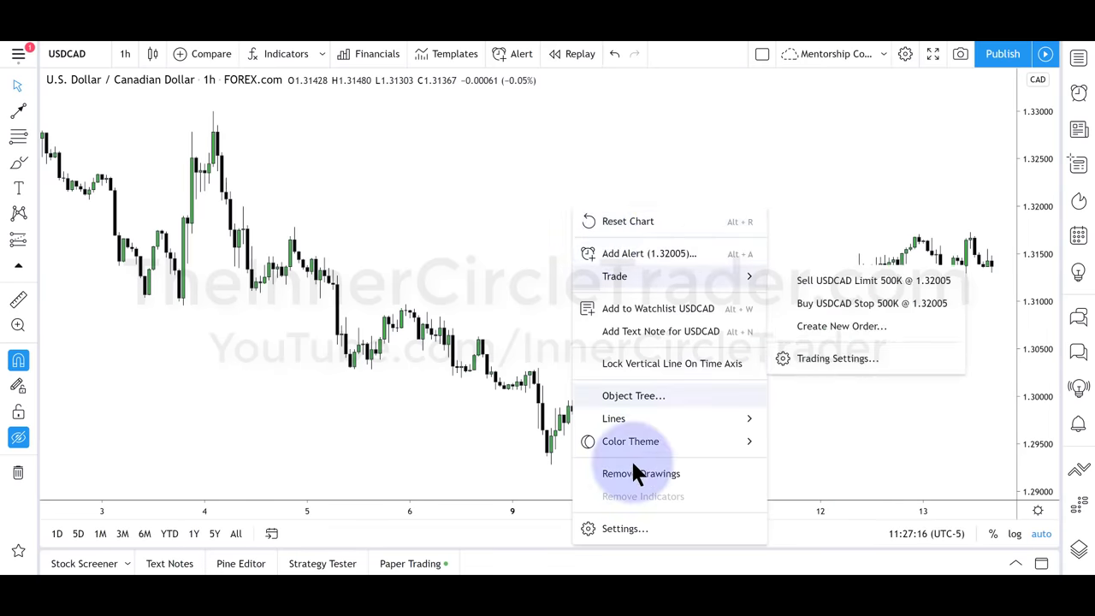
left_click(623, 522)
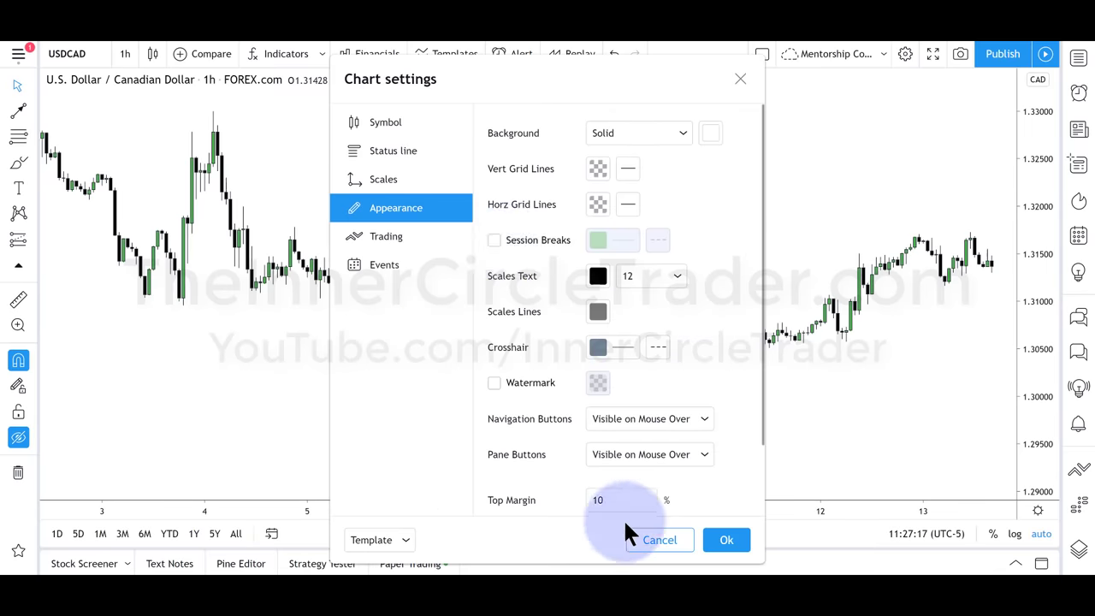
left_click(495, 239)
left_click(726, 540)
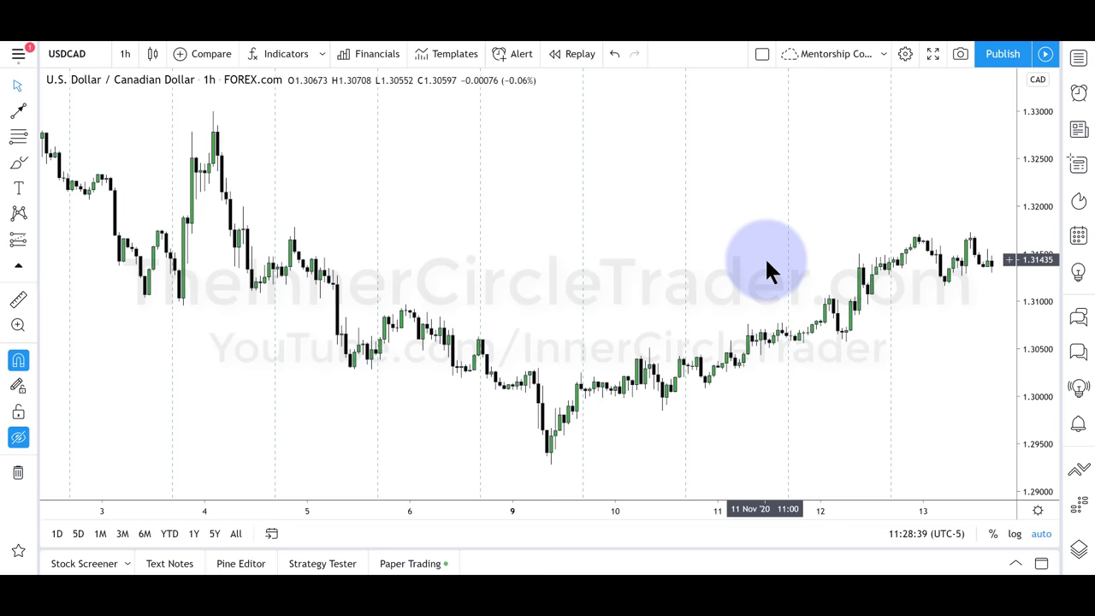
Step: Turn session breaks back off in the chart's appearance settings
right_click(548, 239)
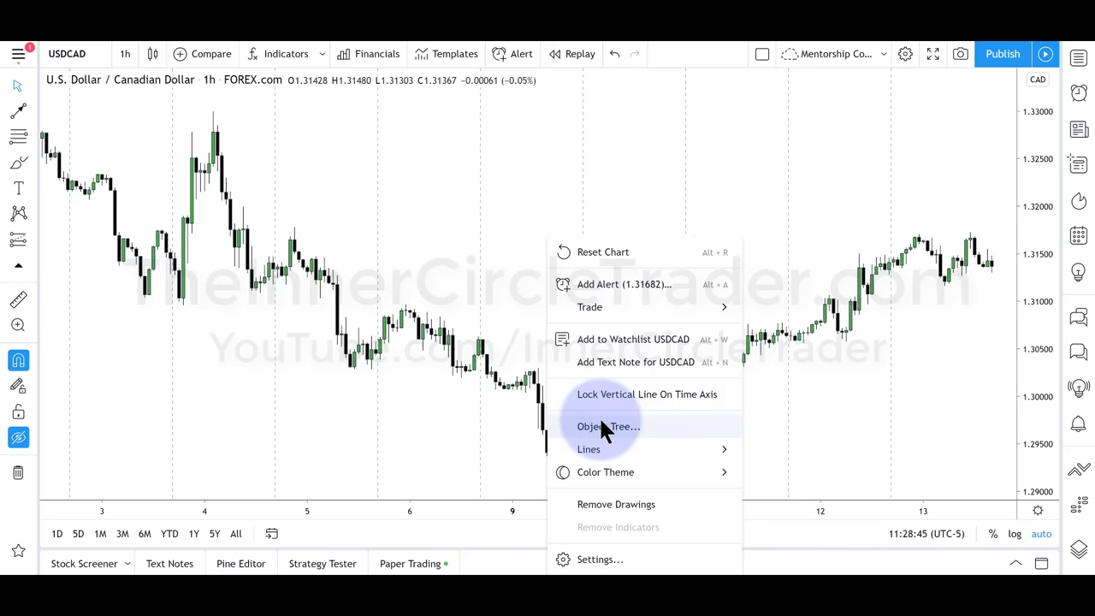
left_click(593, 559)
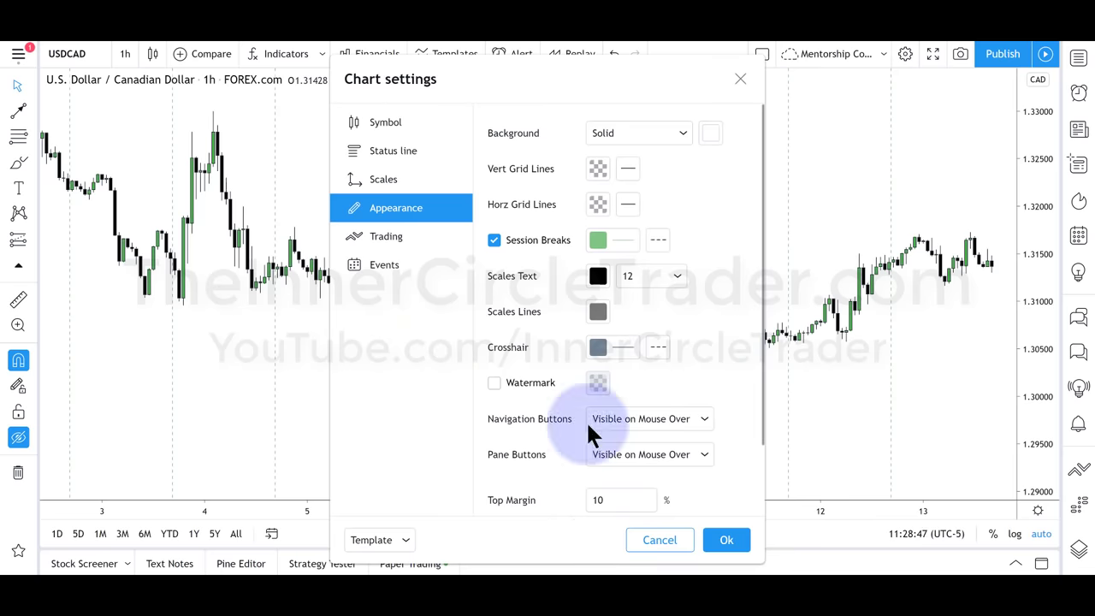
left_click(493, 239)
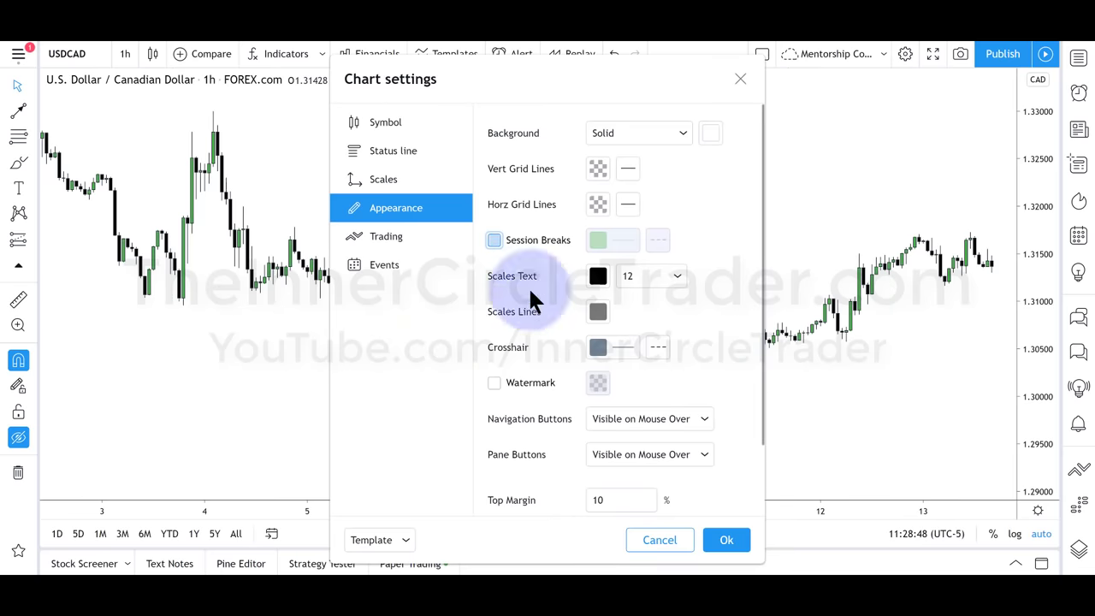
left_click(726, 540)
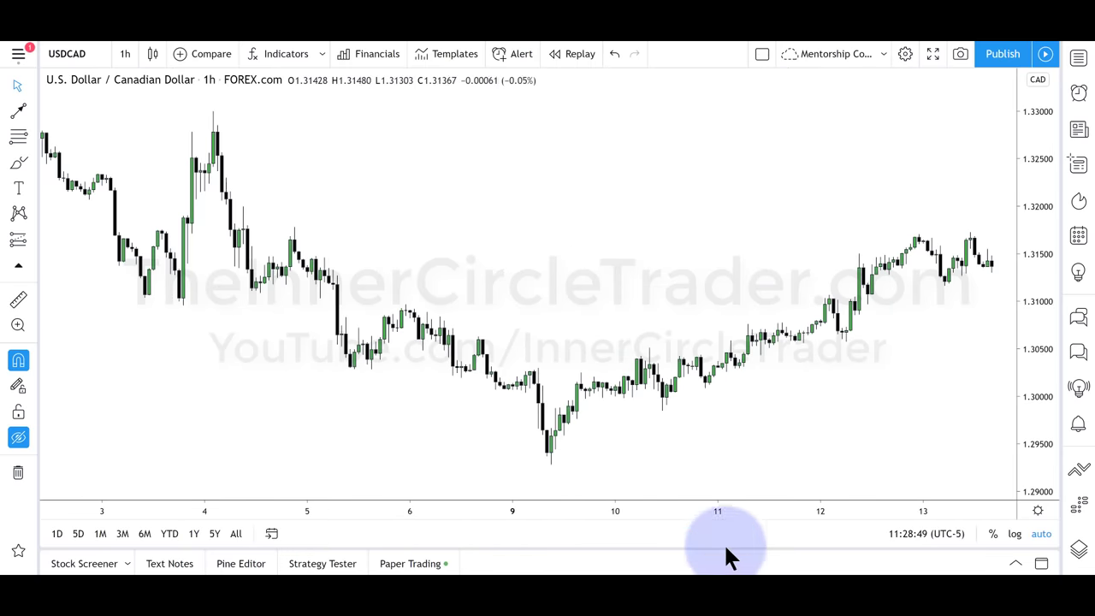
Step: Show all hidden drawings on the USDCAD chart
left_click(22, 437)
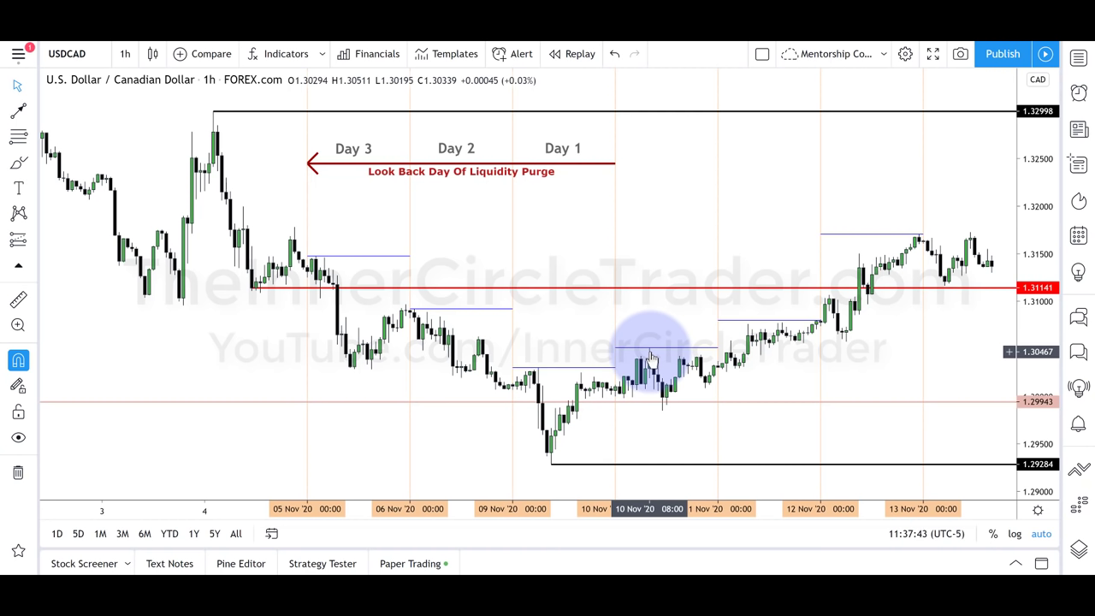
Step: Examine the blue daily-high lines for 5 to 10 November against the red level and the marked swing high and low
left_click(443, 313)
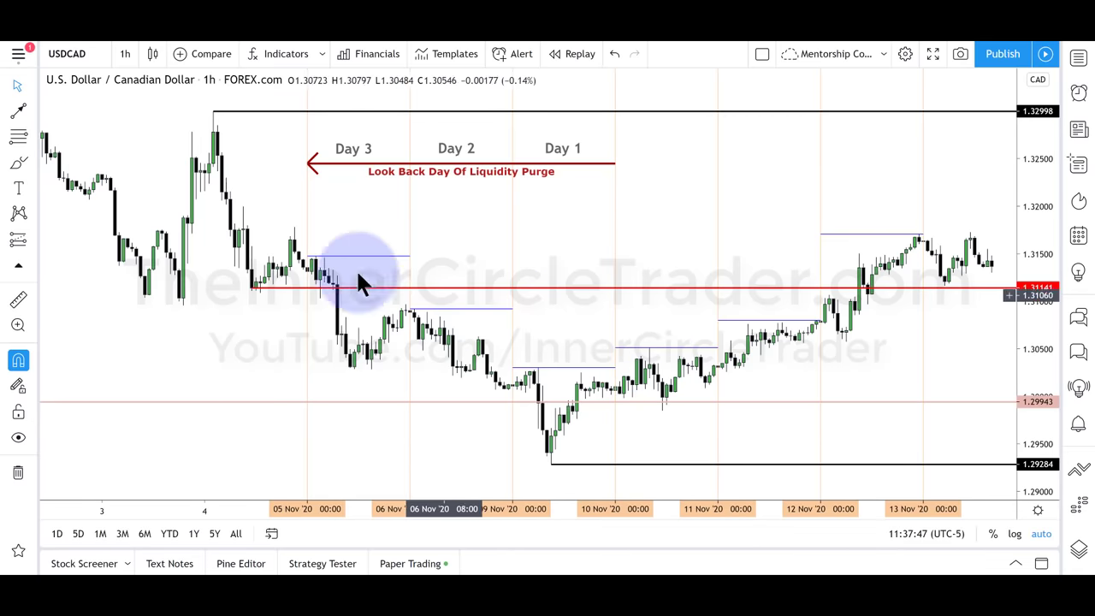
left_click(309, 256)
left_click_drag(311, 266, 340, 265)
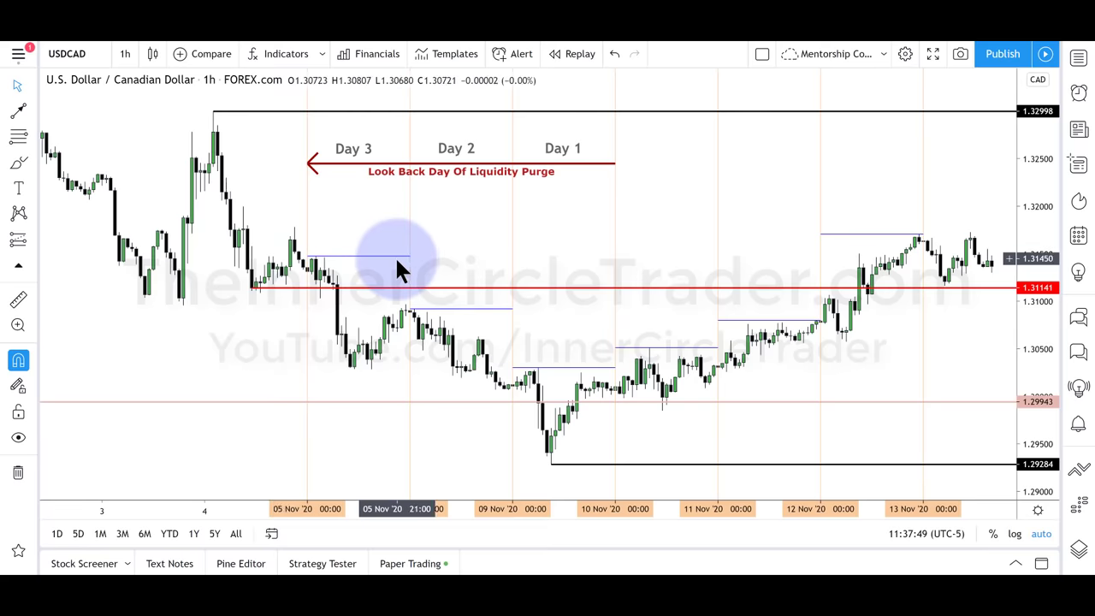
left_click(314, 455)
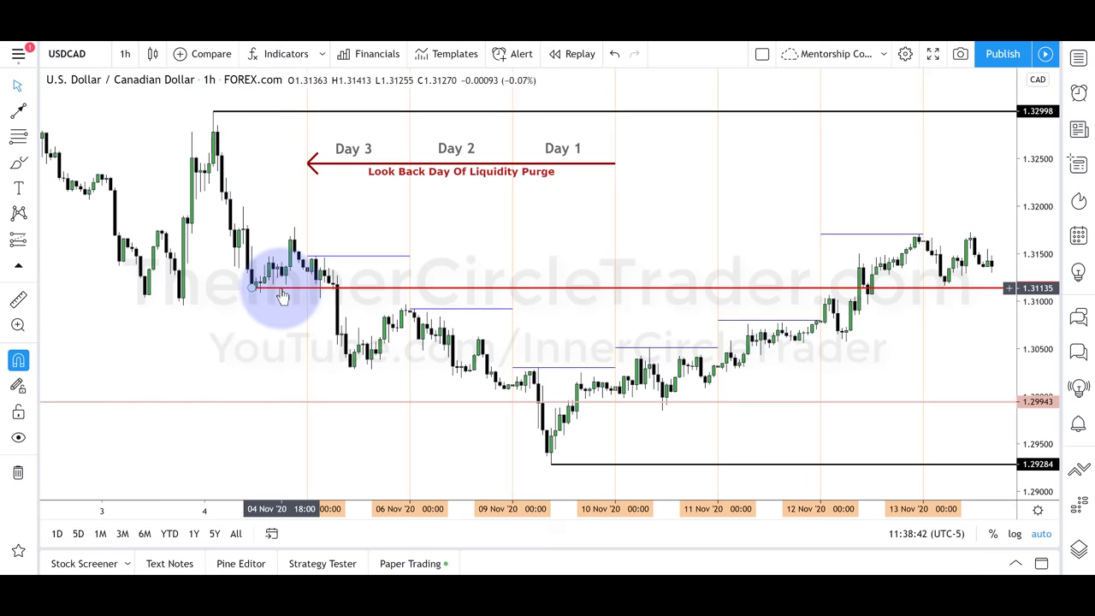
left_click(552, 482)
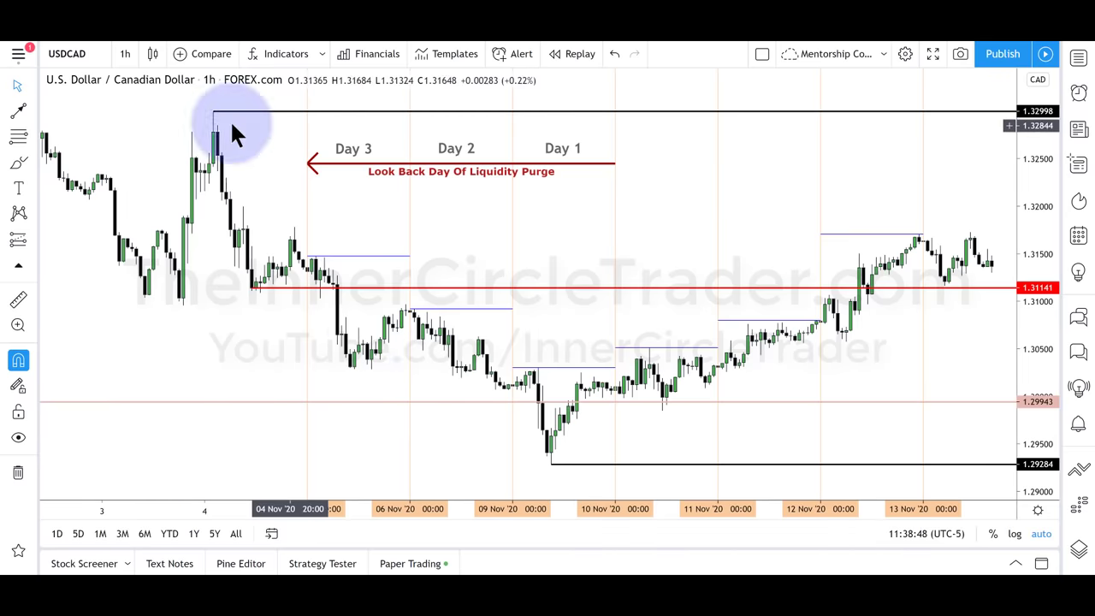
left_click_drag(416, 288, 416, 289)
key("ctrl+z")
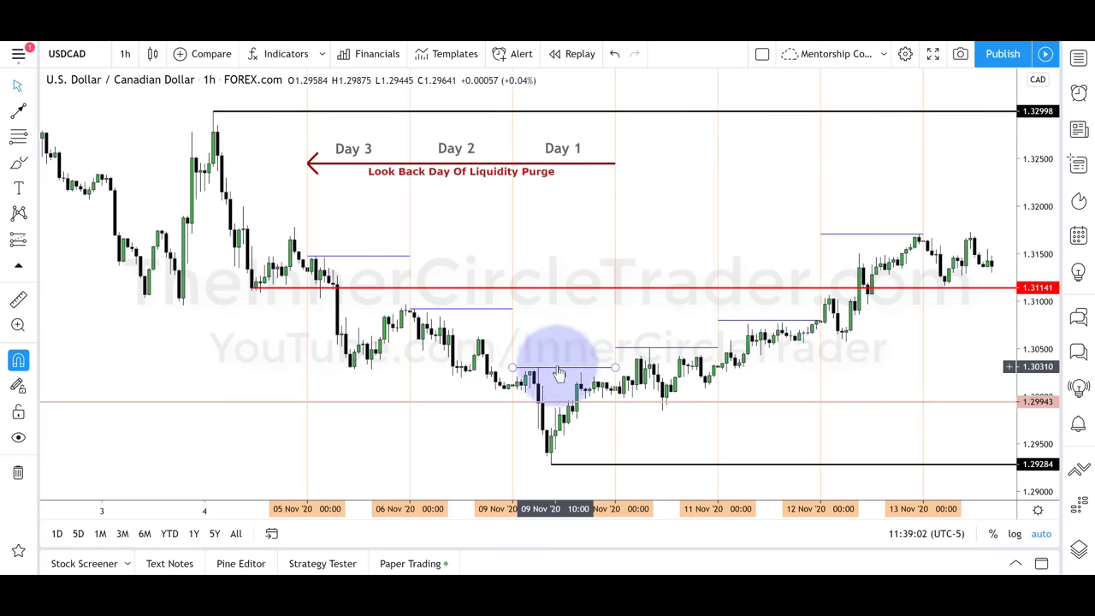
left_click(348, 257)
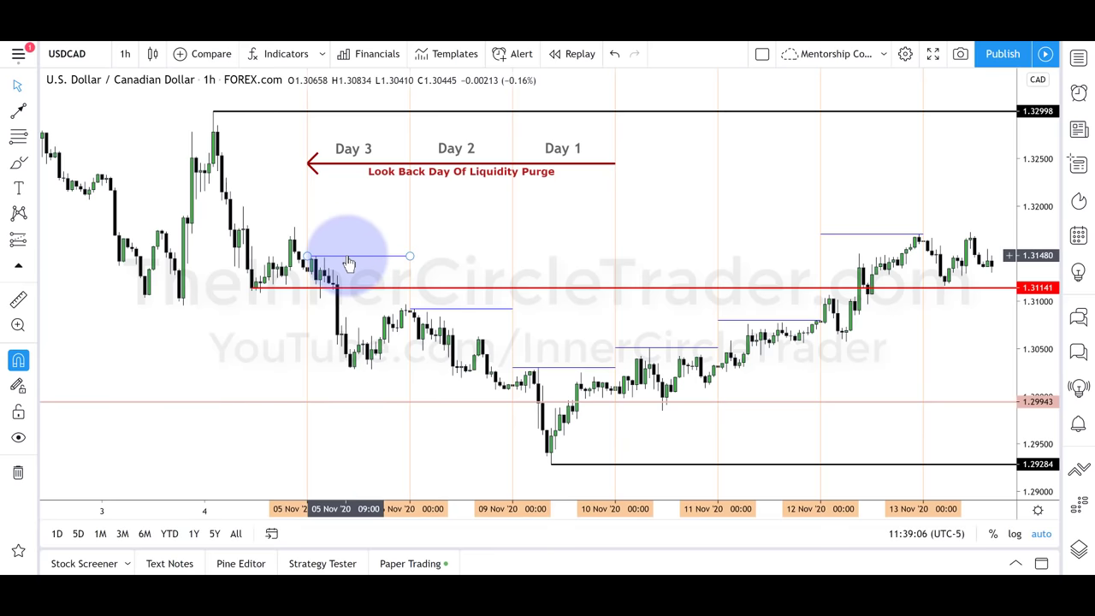
left_click(257, 281)
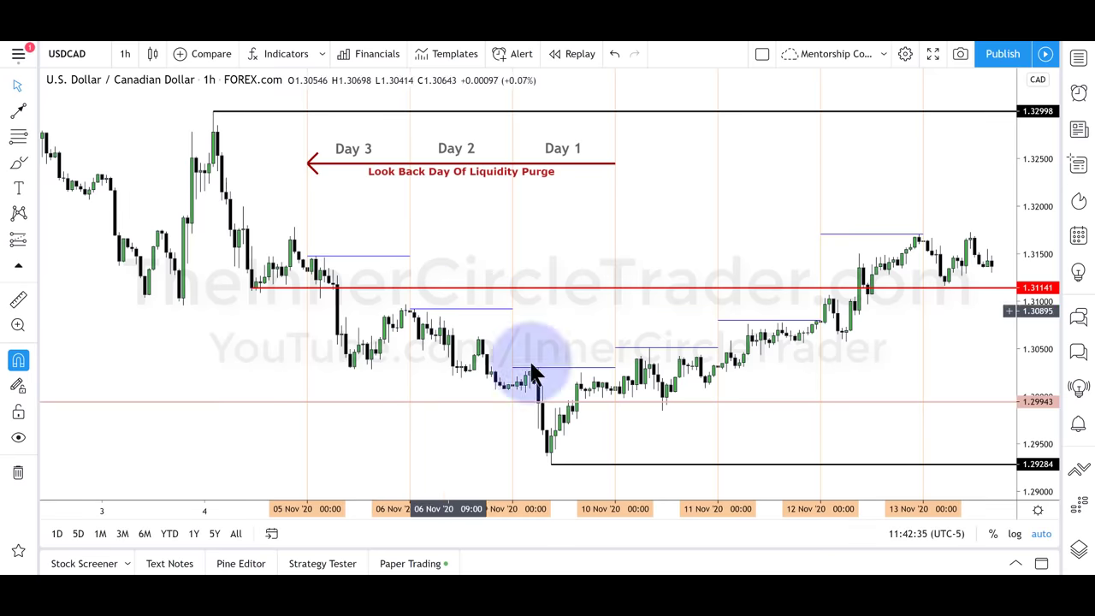
mouse_move(547, 463)
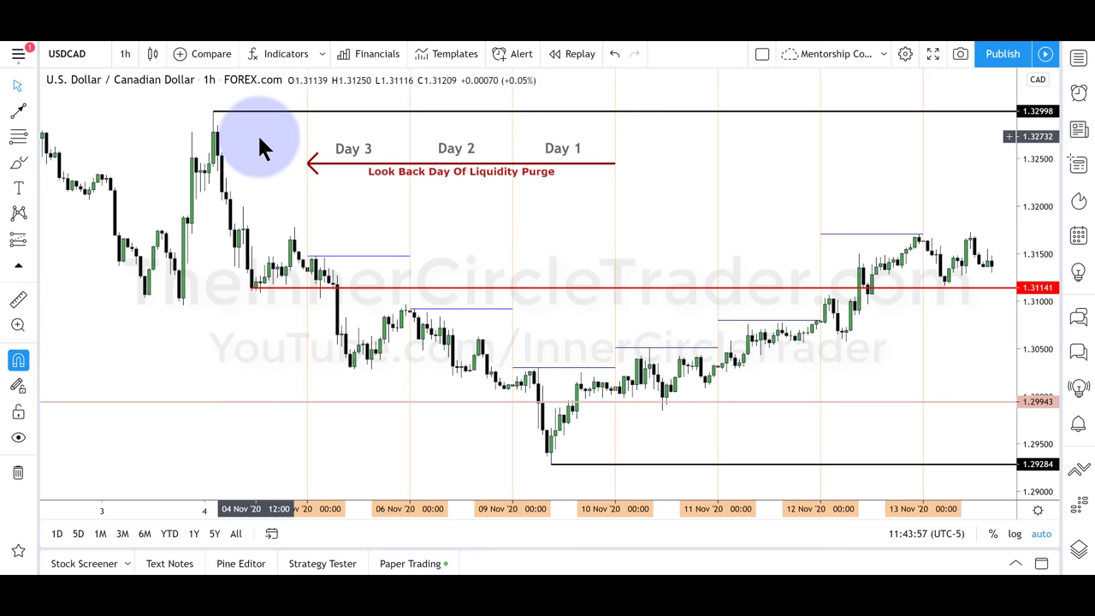
left_click(688, 349)
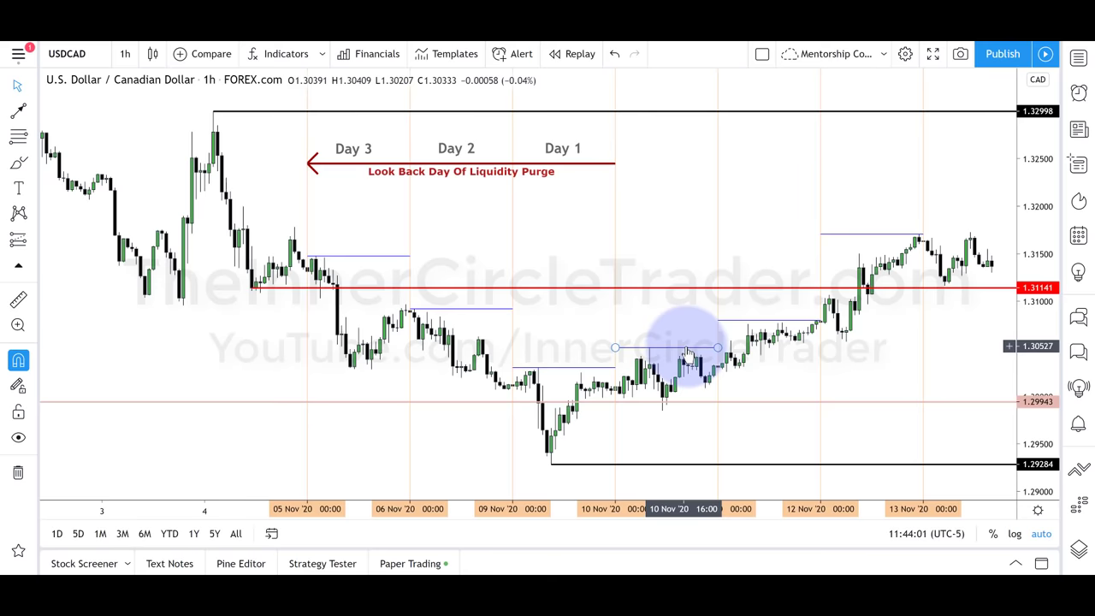
left_click(694, 357)
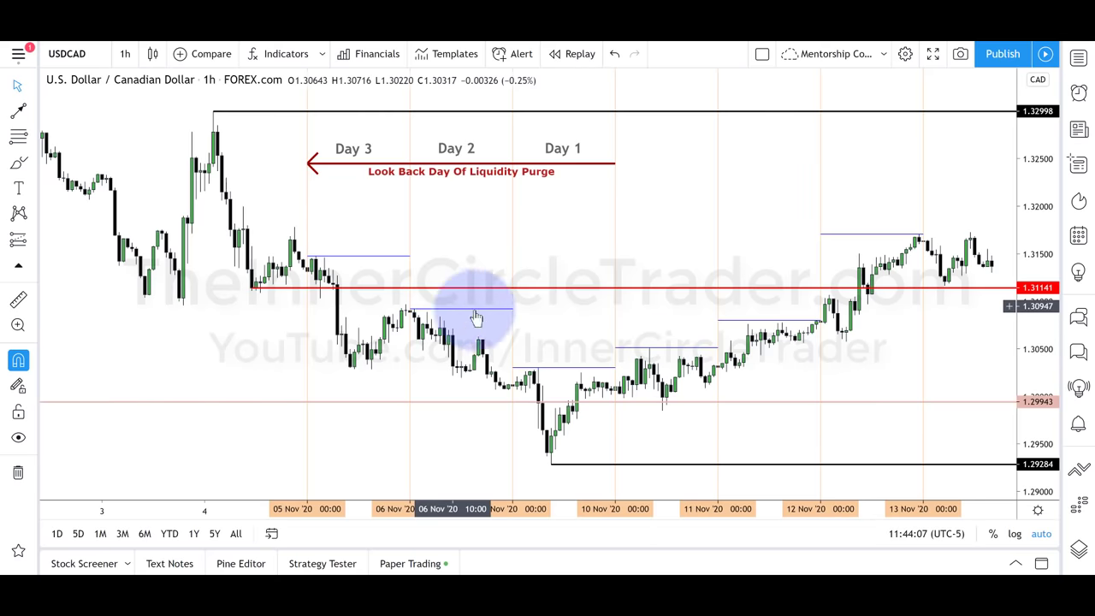
Step: Extend the 6 November daily-high trend line to the right
left_click(509, 312)
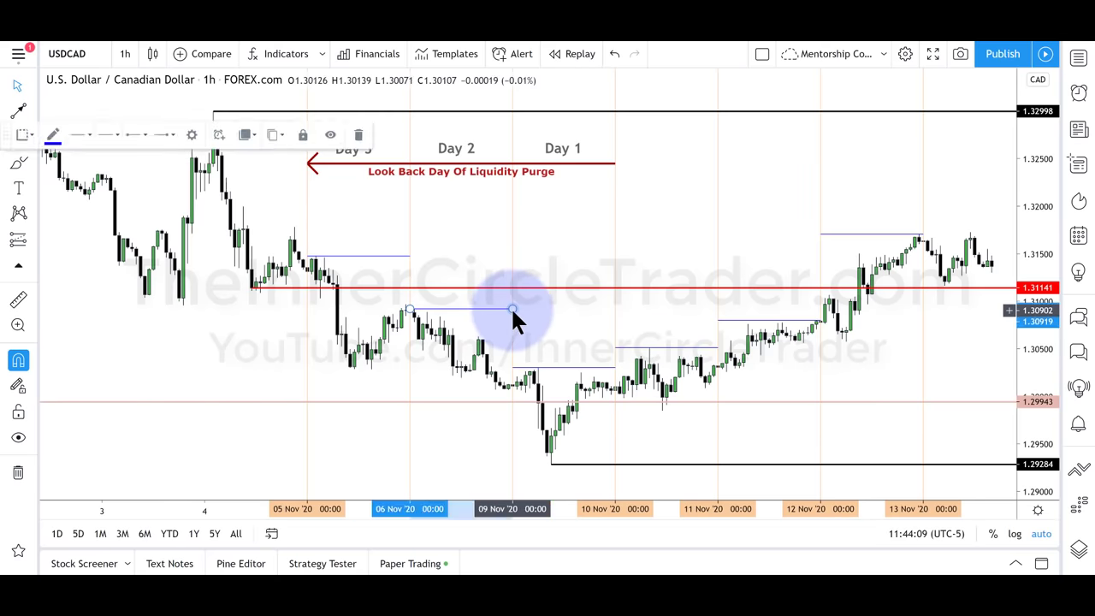
left_click(219, 134)
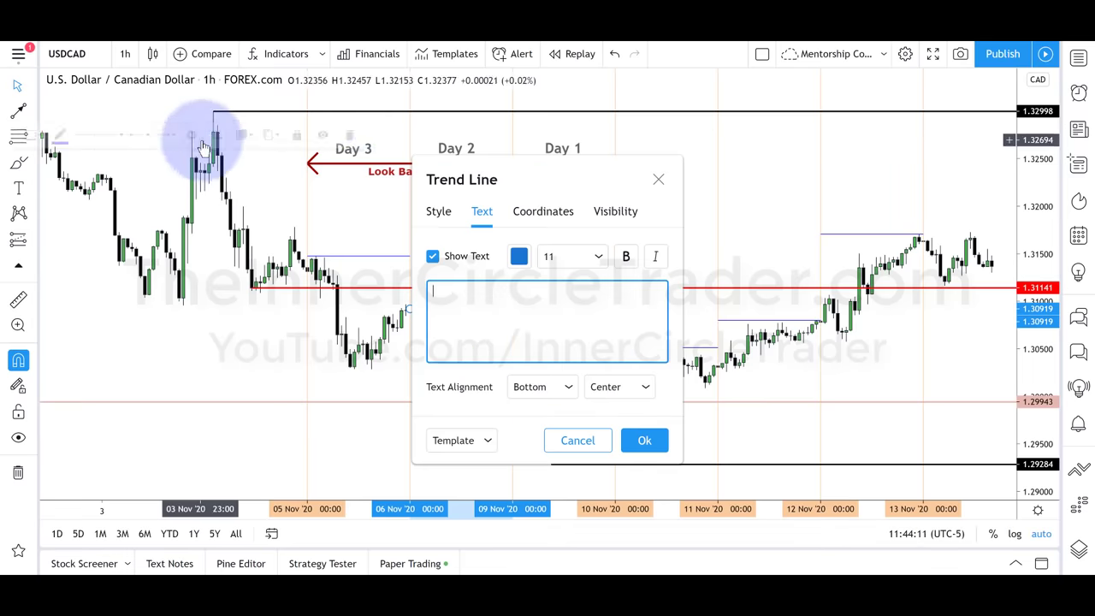
left_click(439, 210)
left_click(432, 226)
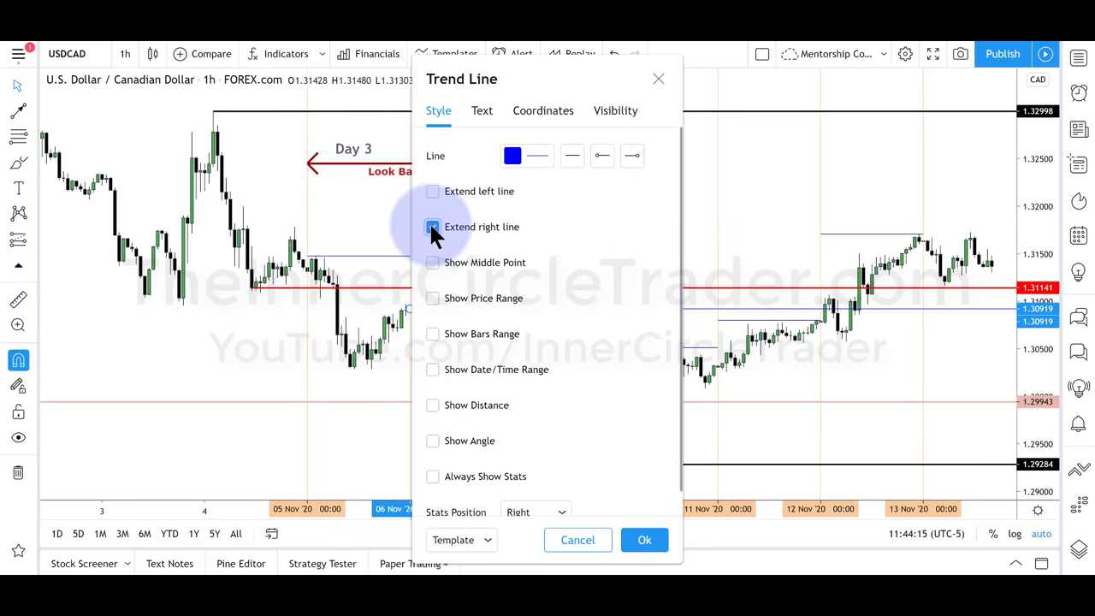
left_click(639, 540)
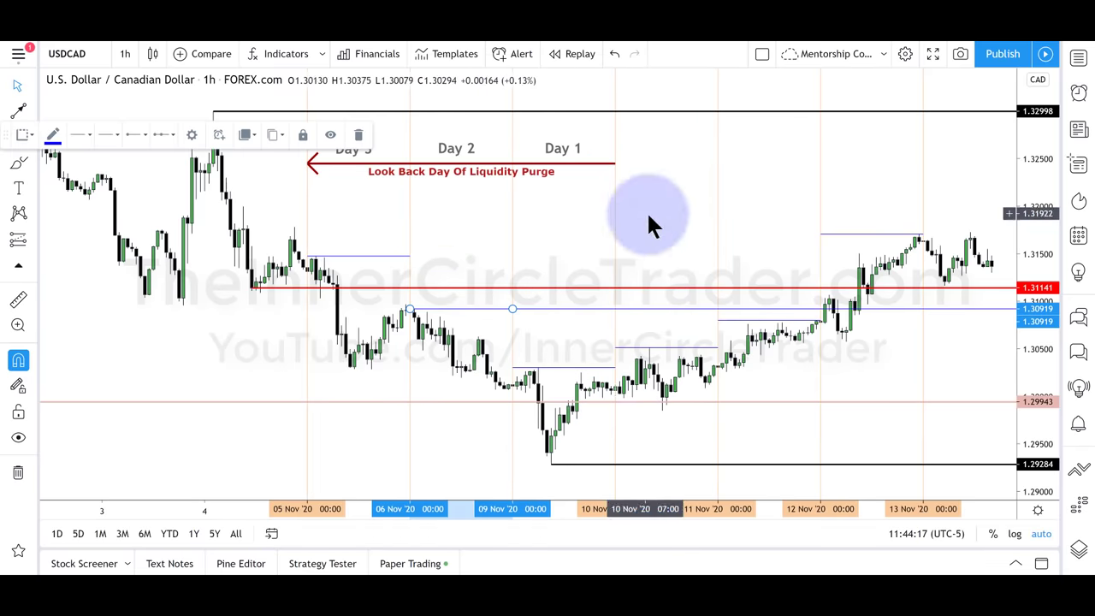
Step: Extend the 5 November daily-high trend line to the right and deselect it
left_click(313, 256)
left_click(192, 135)
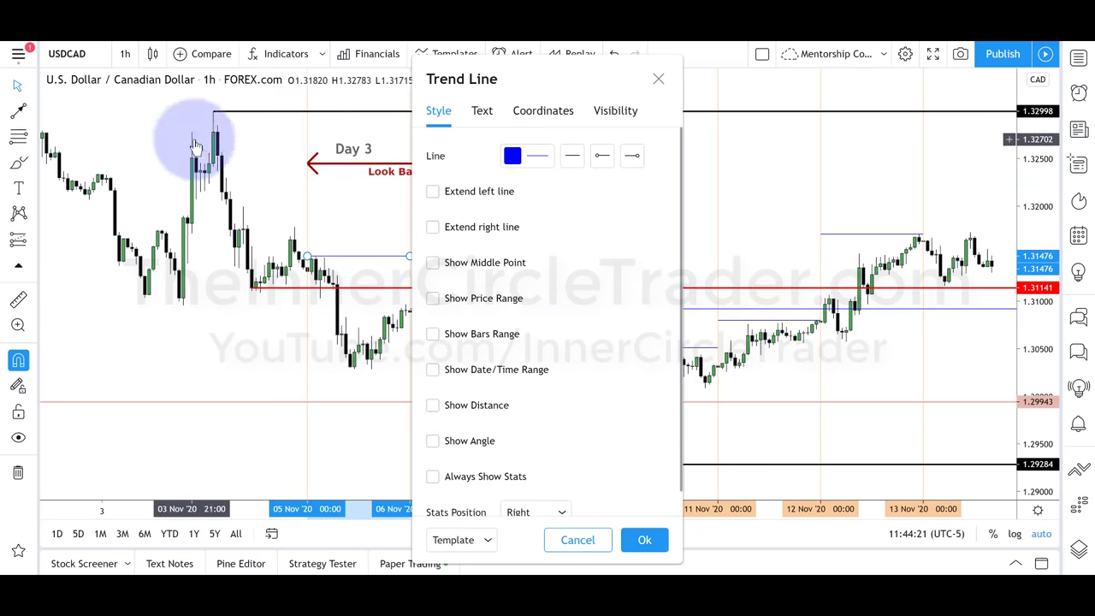
left_click(433, 227)
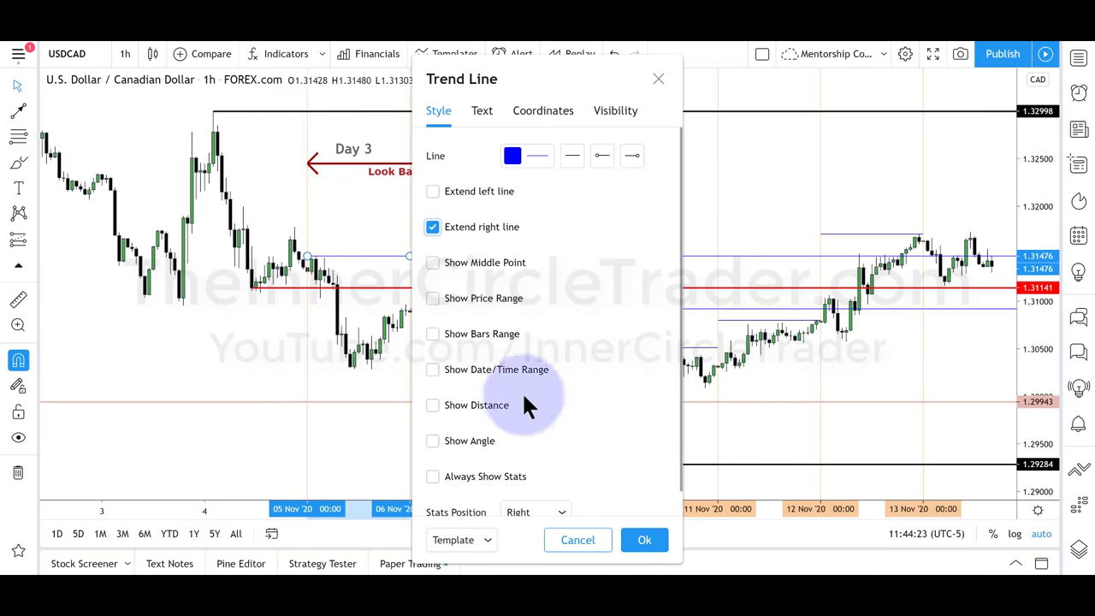
left_click(644, 539)
left_click(739, 185)
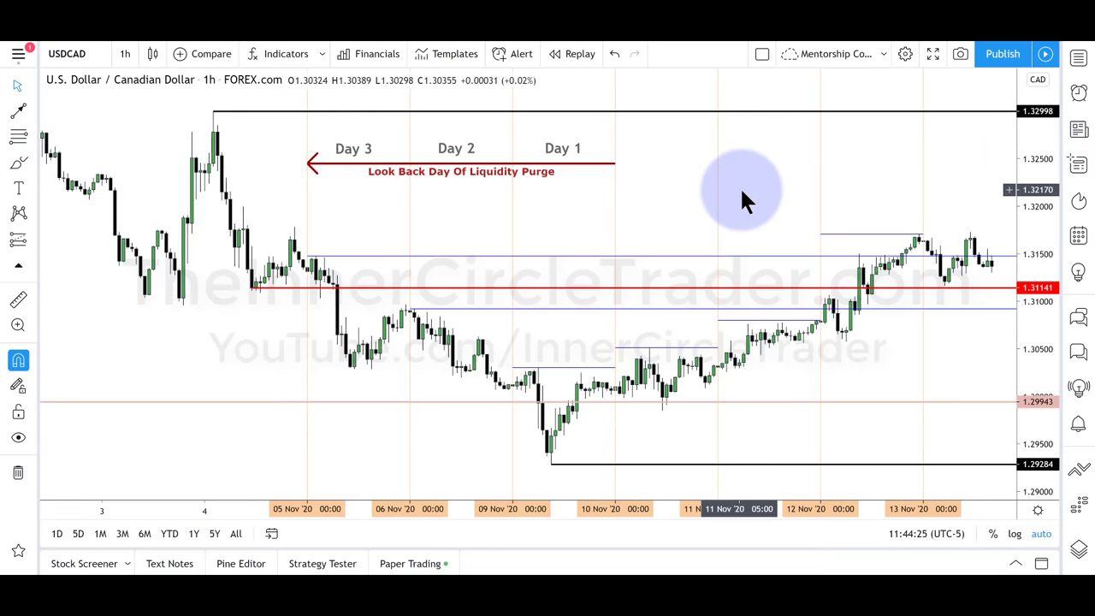
Step: Extend the 12 November daily-high trend line to the right and deselect it
left_click(896, 235)
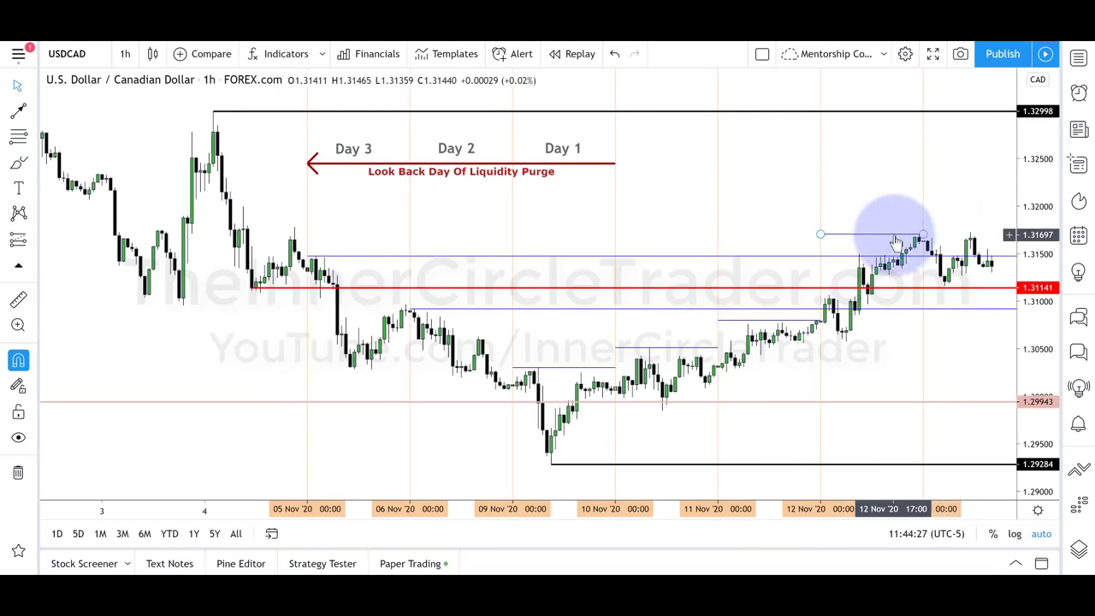
left_click(281, 141)
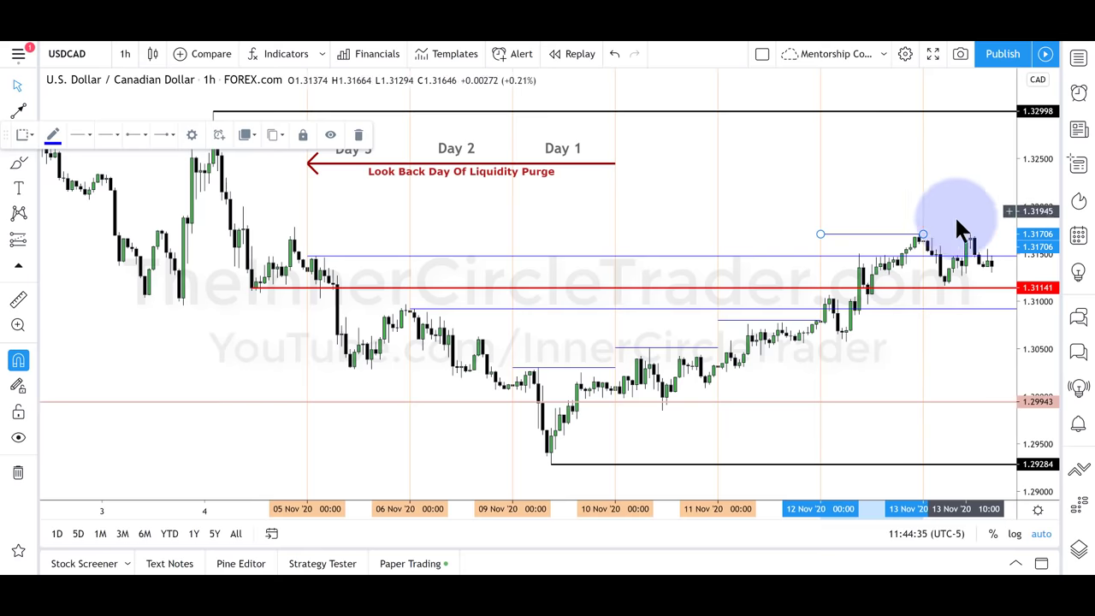
left_click(193, 136)
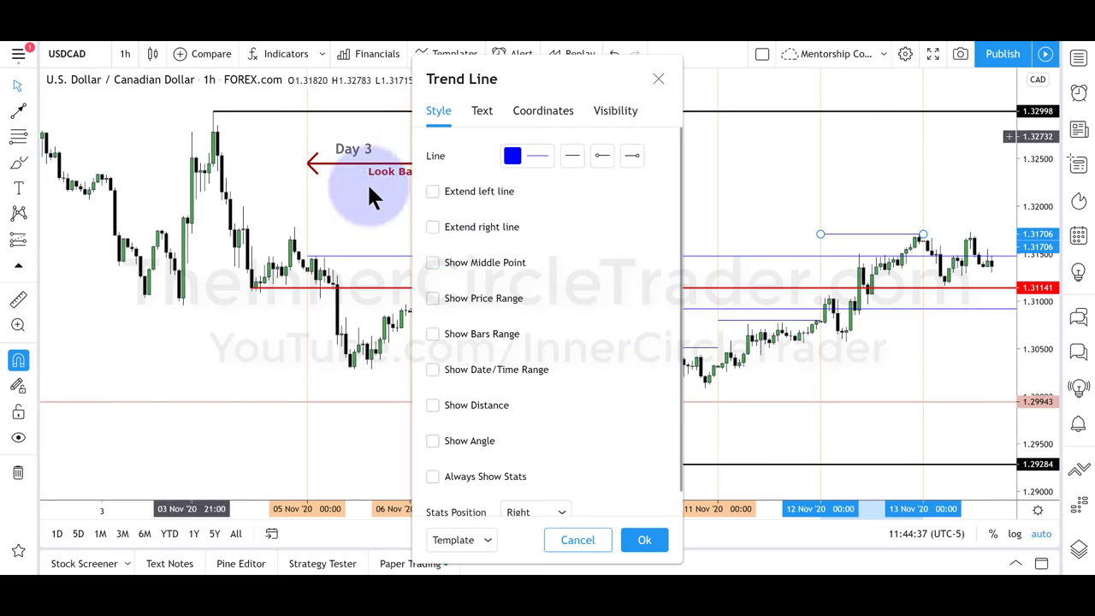
left_click(433, 227)
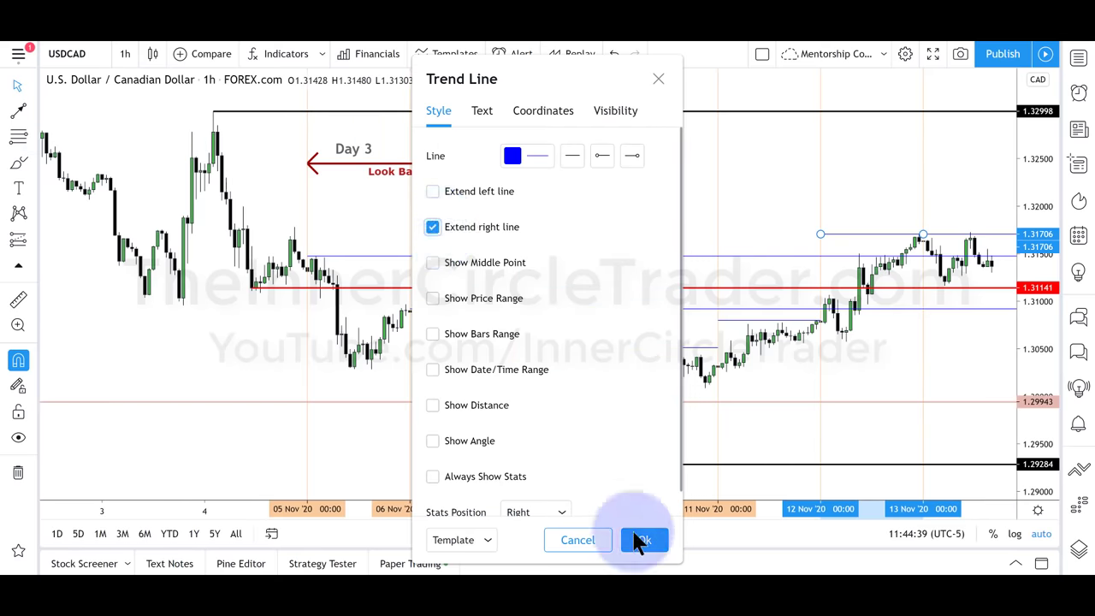
left_click(633, 537)
left_click(686, 203)
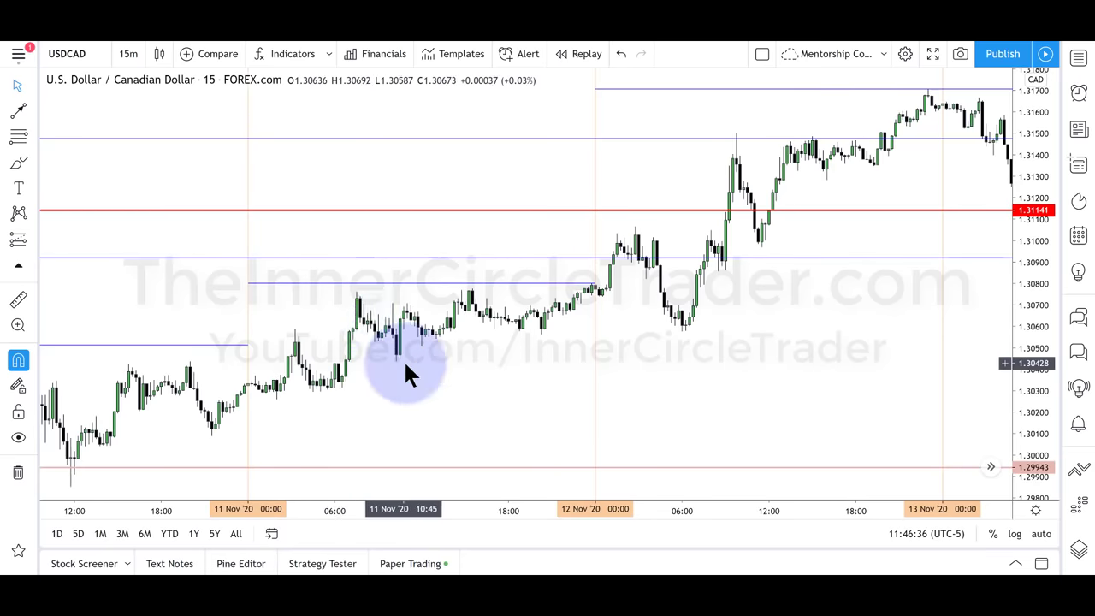
Step: Draw a Fibonacci retracement on the 15-minute chart over the 11 November morning rally, from its candle-body low up to 1.30731
left_click(26, 141)
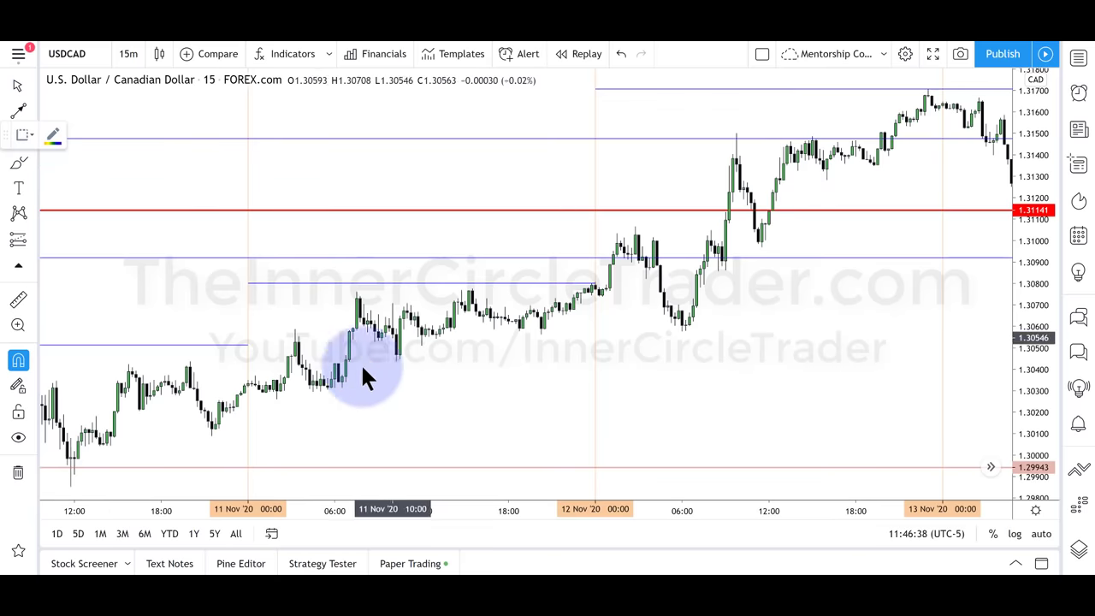
left_click(340, 387)
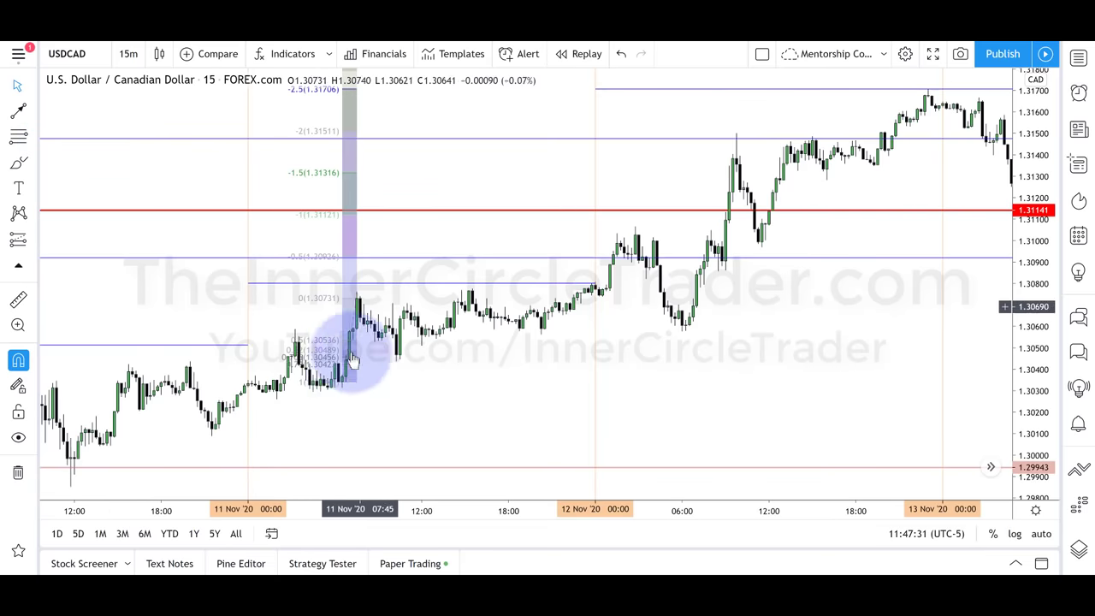
left_click(359, 306)
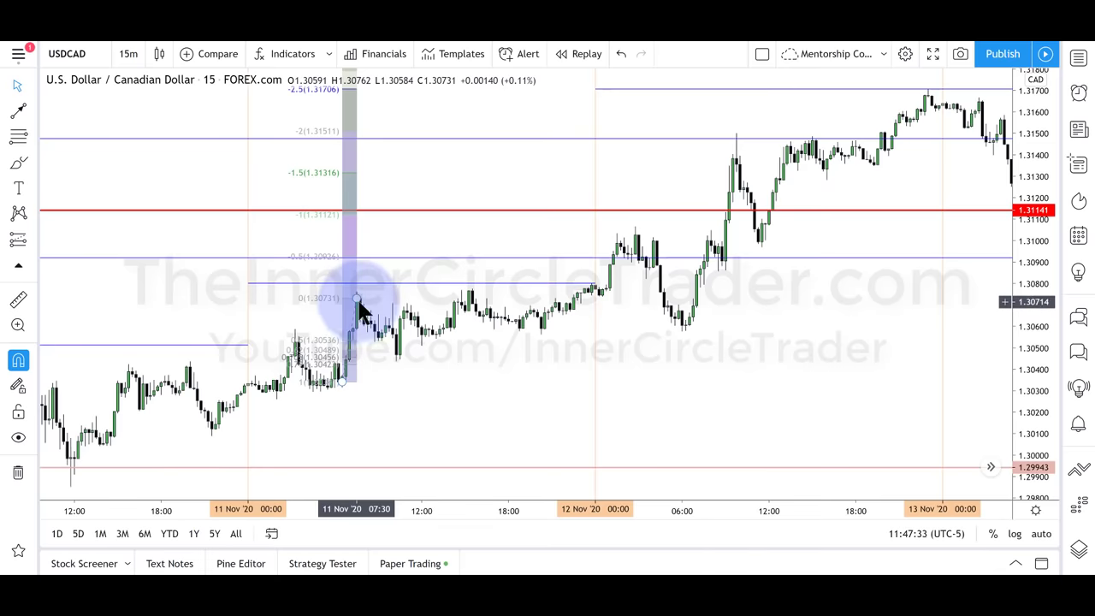
left_click(363, 313)
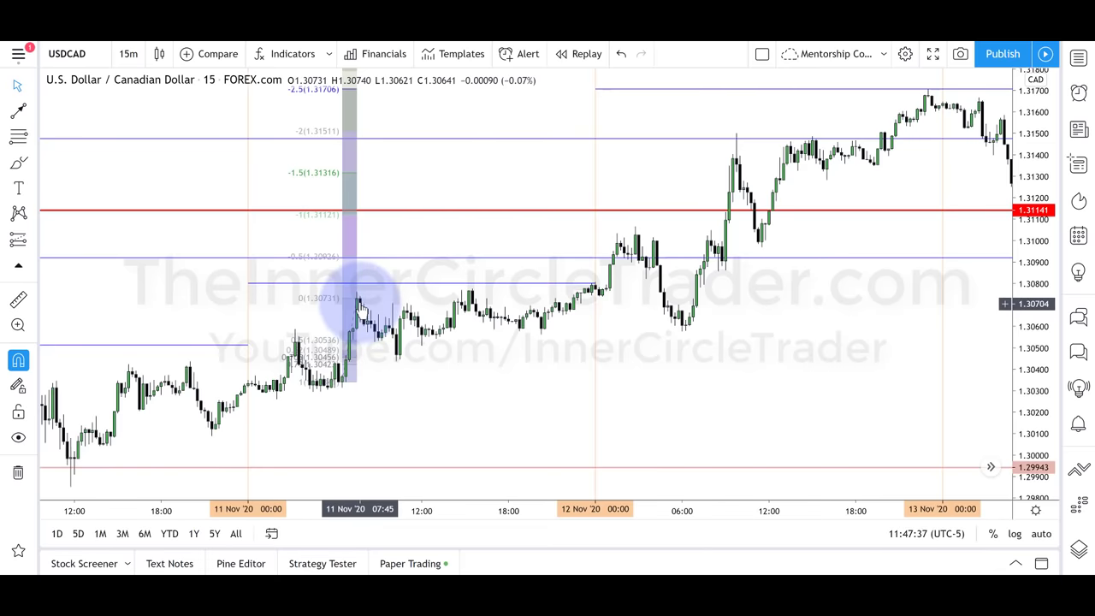
Step: Delete the Fibonacci retracement from the 11 November morning rally
left_click(338, 381)
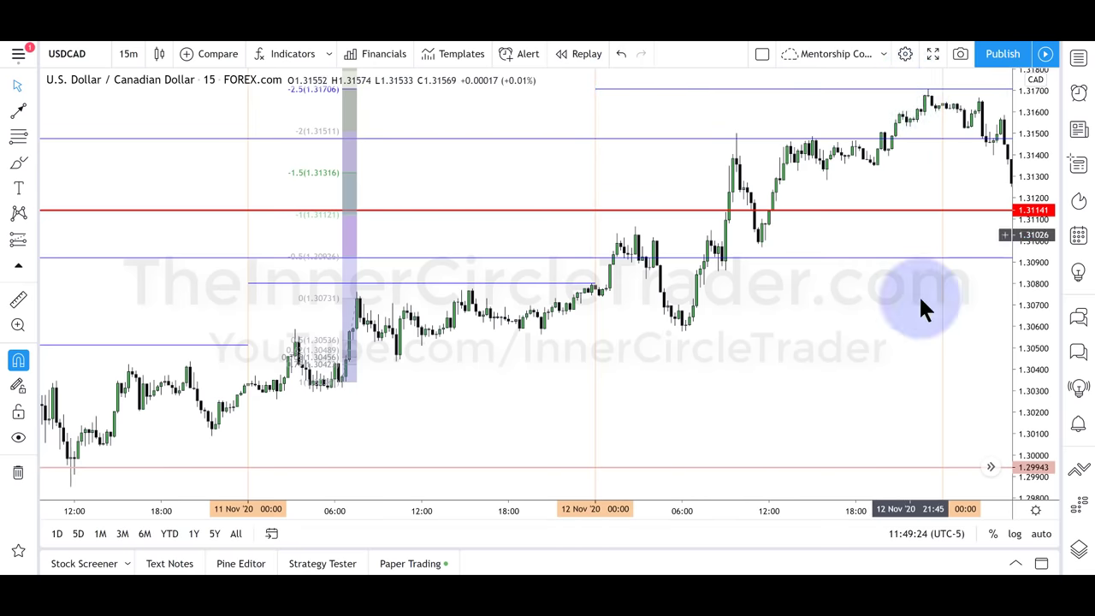
left_click_drag(918, 306, 757, 306)
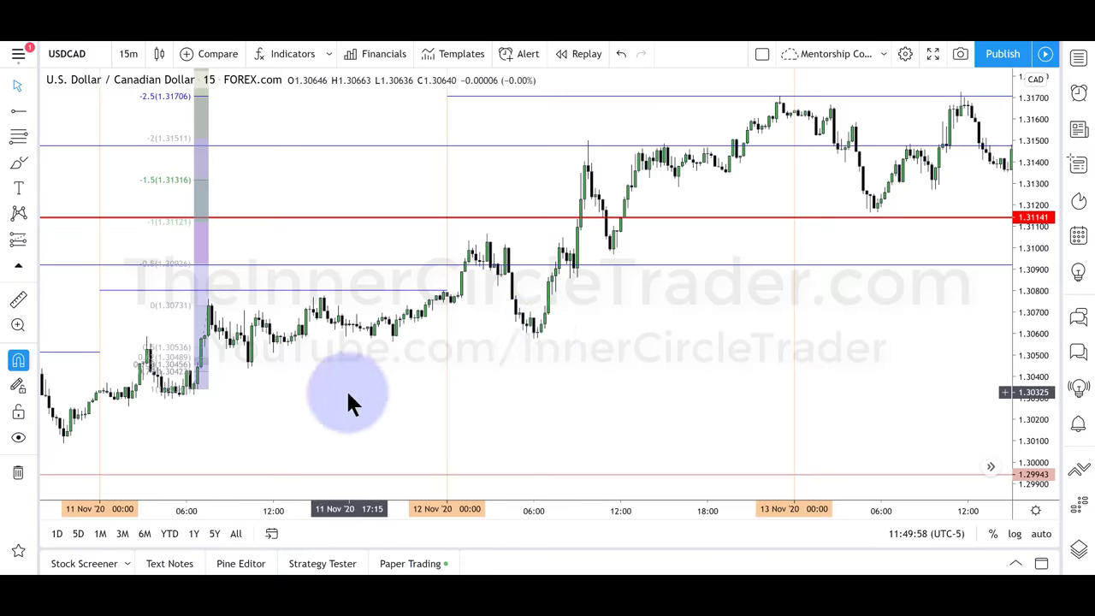
left_click_drag(350, 403, 689, 396)
left_click_drag(439, 443, 450, 303)
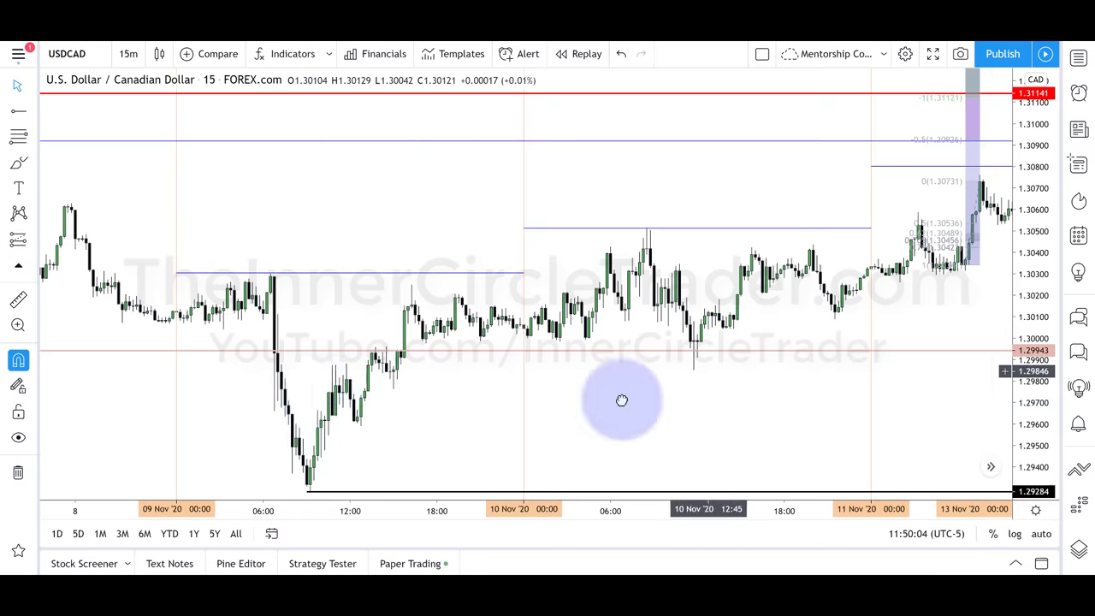
left_click_drag(622, 402, 251, 474)
left_click_drag(605, 380, 438, 415)
left_click_drag(778, 362, 663, 414)
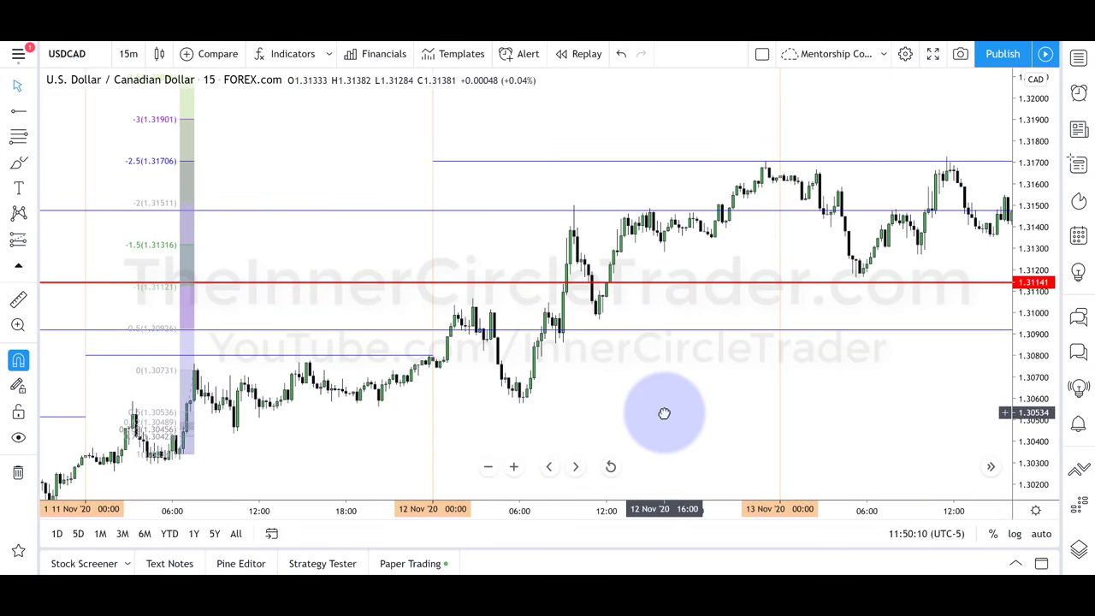
left_click(192, 392)
key("Delete")
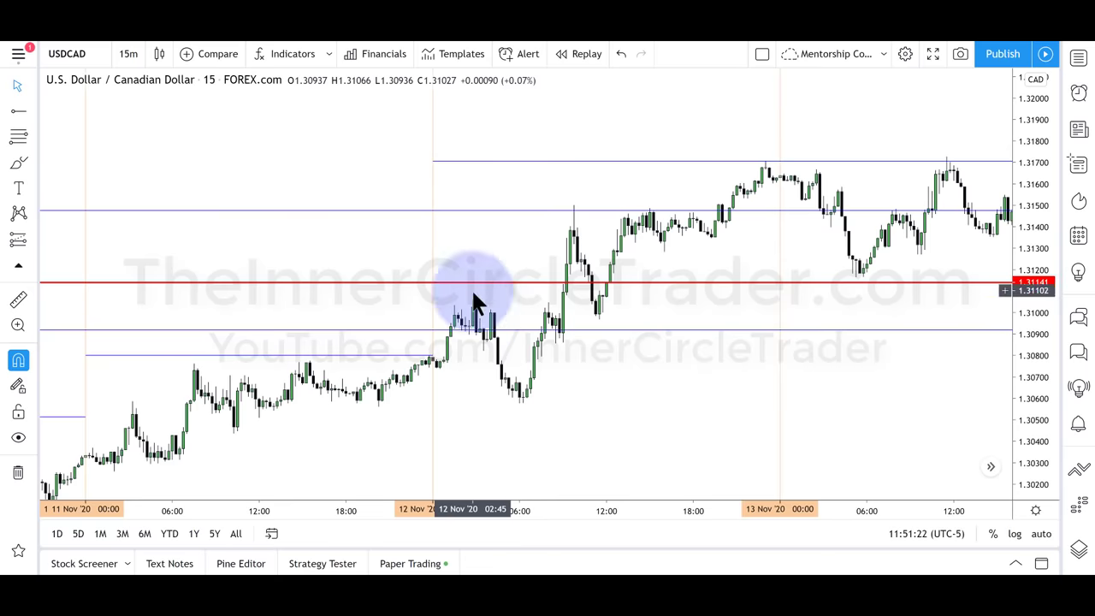
Step: Draw a rectangle from the 12 November 02:45 candle at 1.31027 to 12:00, with its lower edge at about 1.30940, and deselect it
left_click(33, 162)
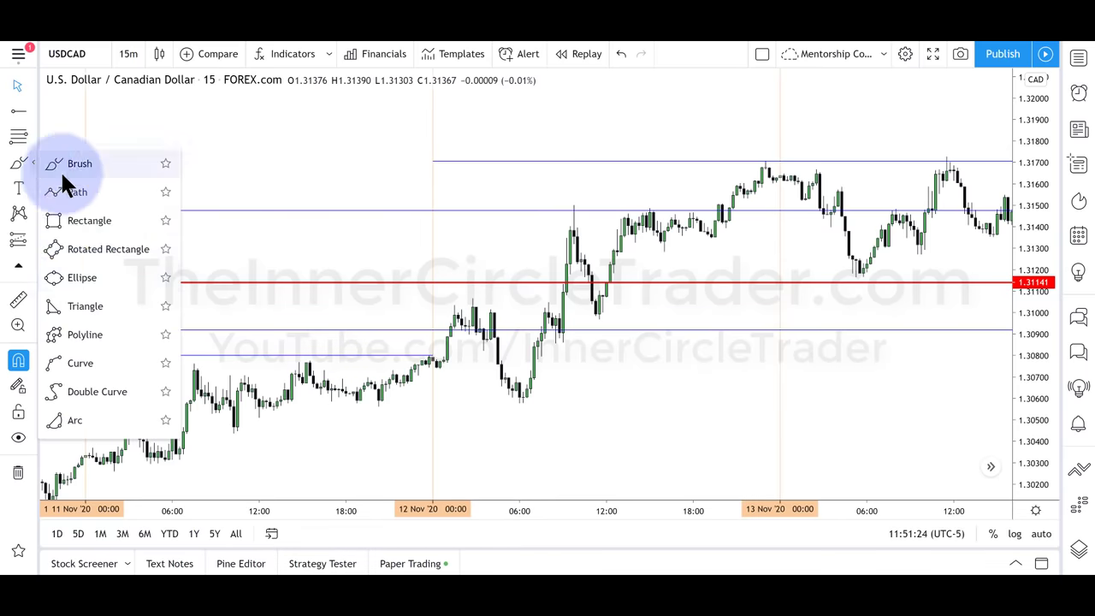
left_click(77, 221)
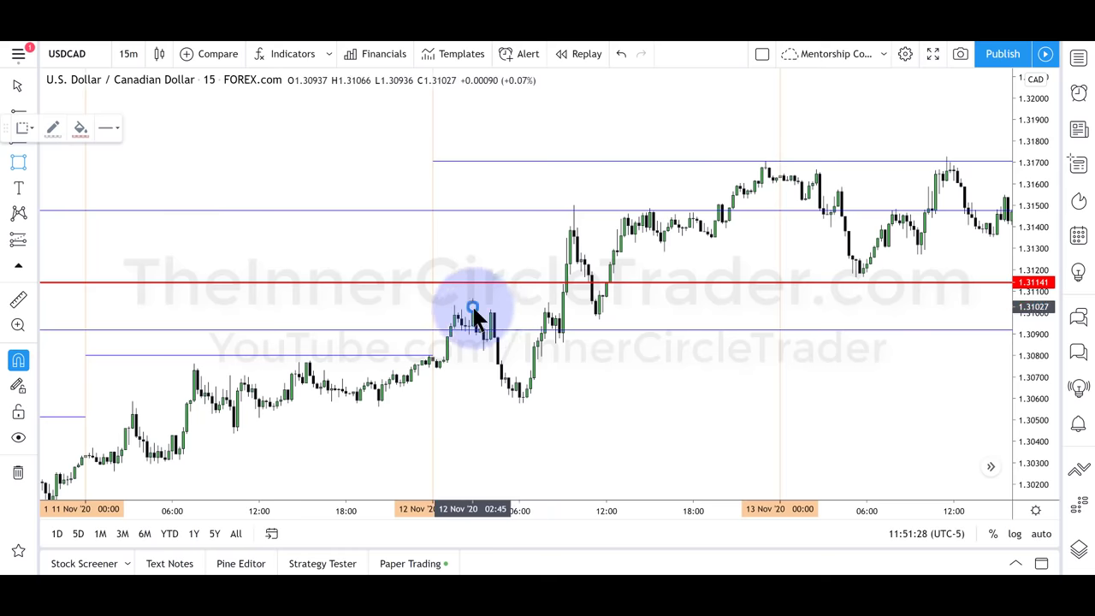
left_click_drag(472, 308, 606, 339)
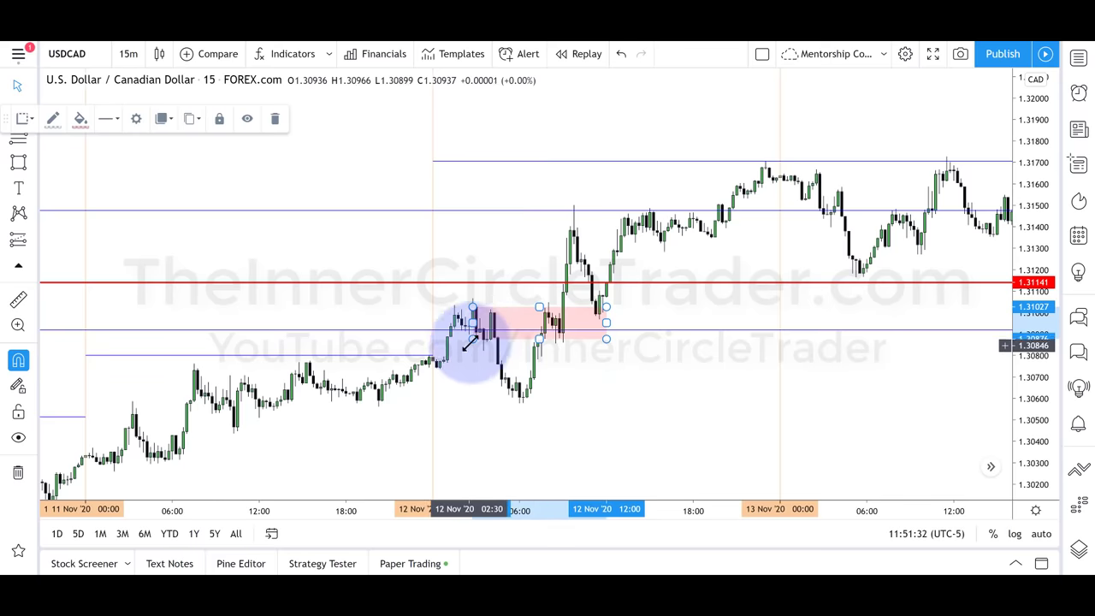
left_click_drag(473, 338, 476, 326)
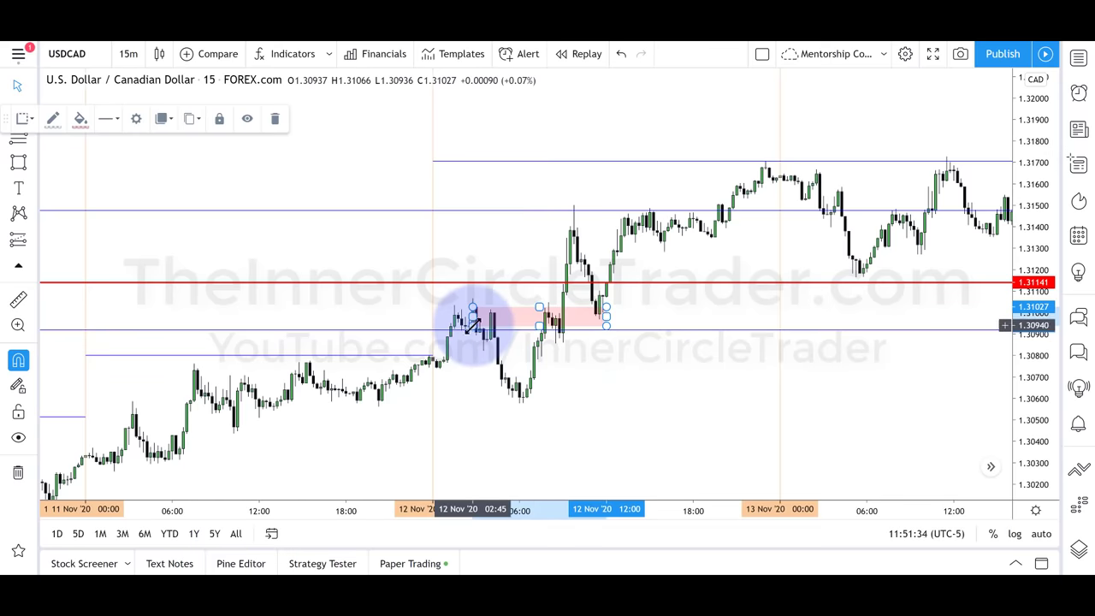
left_click(484, 387)
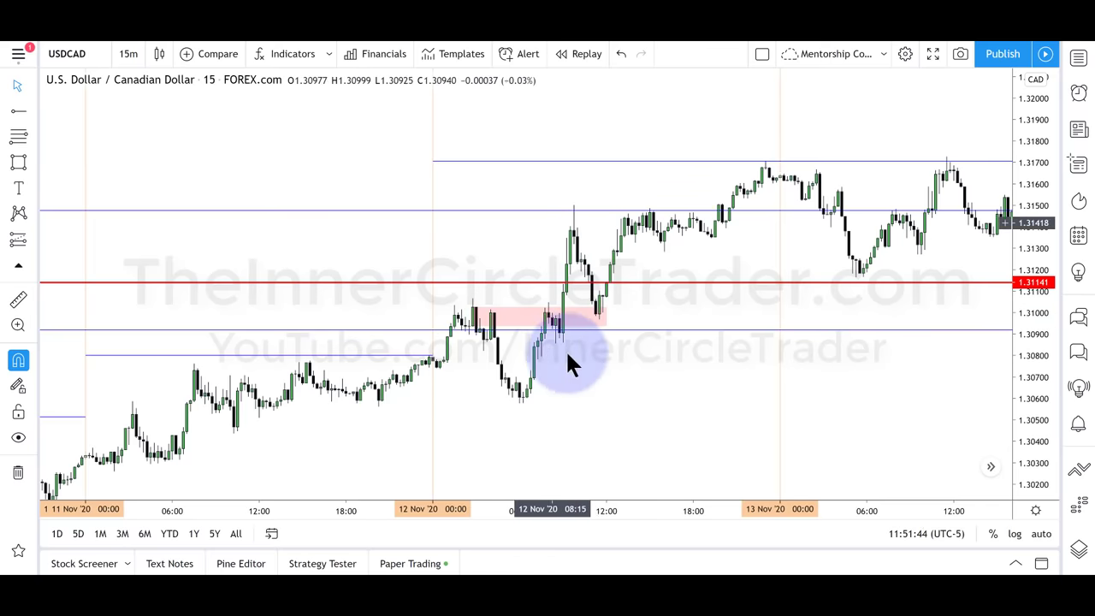
Step: Draw a Fibonacci retracement over the 12 November morning rally from 1.30905 up to 1.31384
left_click(563, 328)
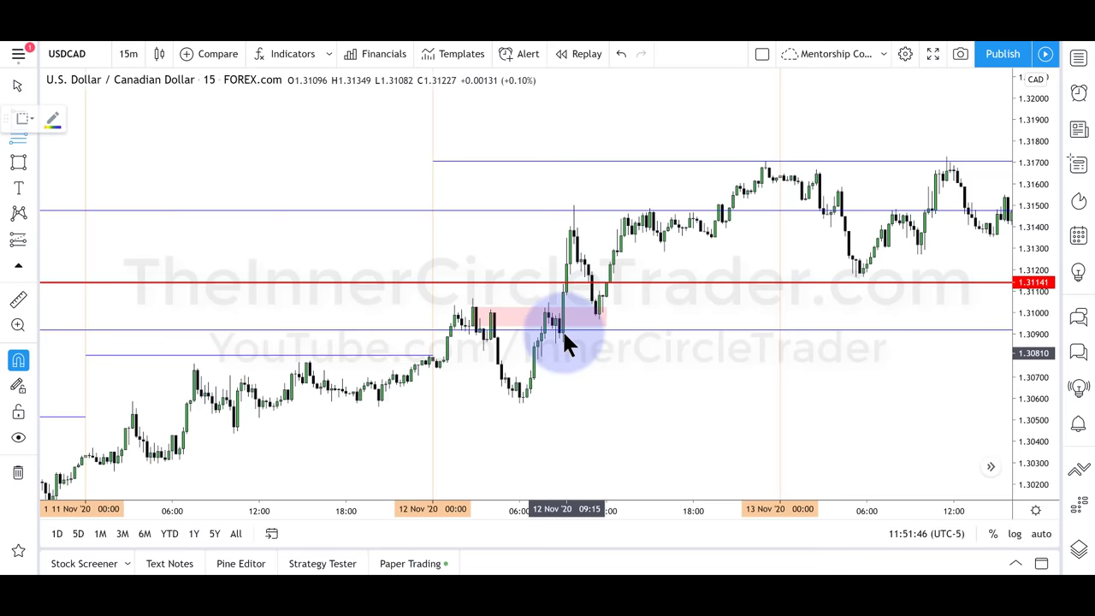
left_click_drag(563, 327, 572, 244)
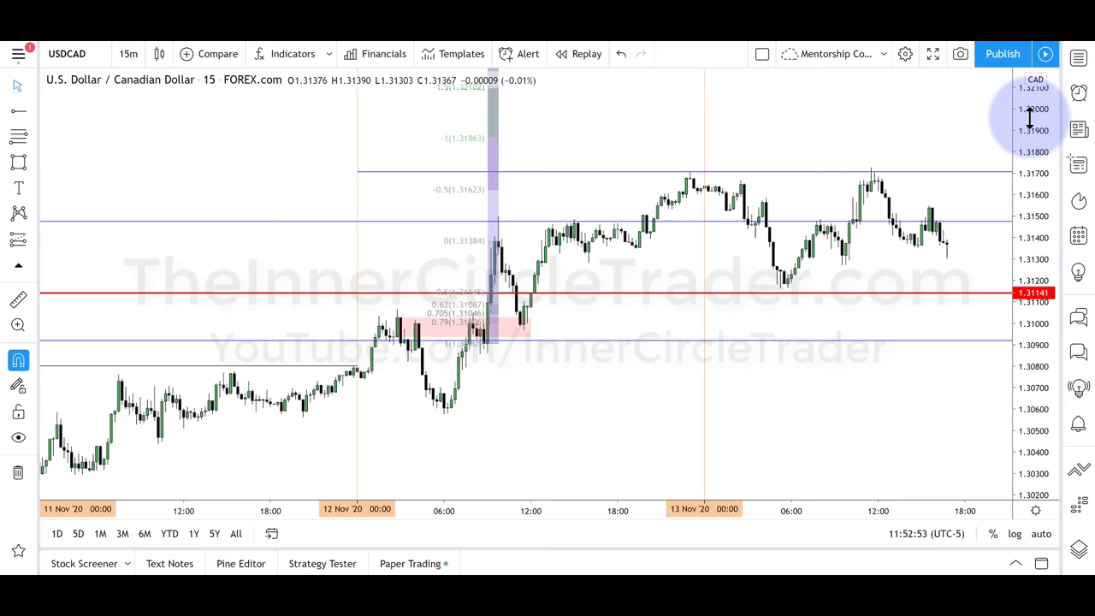
Step: Delete the Fibonacci retracement and the shaded rectangle from the 12 November price action
left_click(491, 322)
left_click(492, 323)
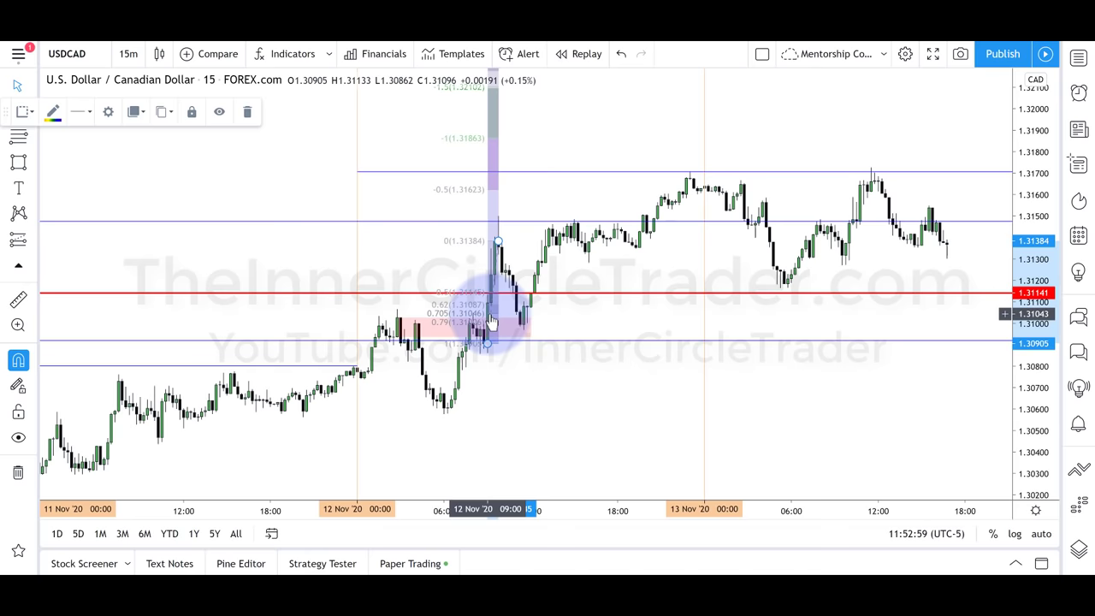
key("Delete")
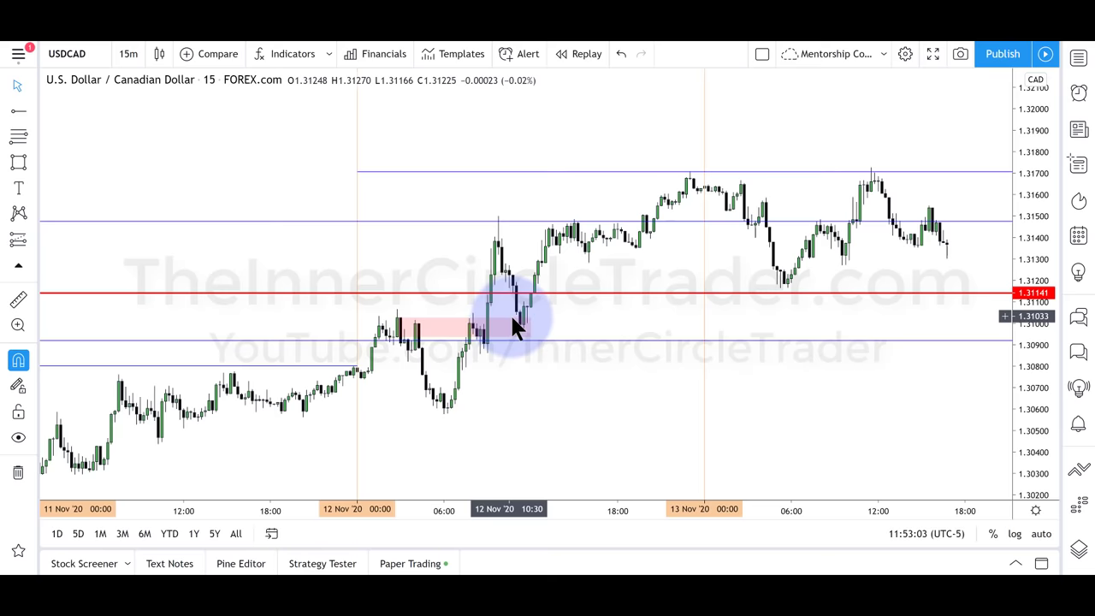
left_click(511, 318)
key("Delete")
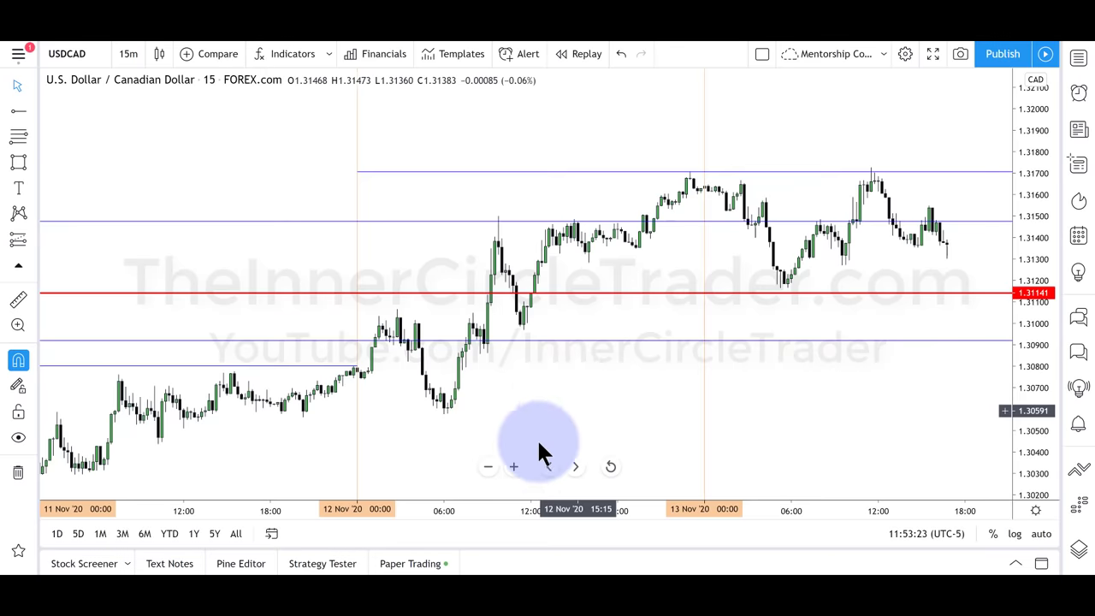
Step: Draw a narrow vertical rectangle below the 12 November price from about 1.30454 down to 1.30082 and make its fill dark red
left_click(492, 467)
left_click(494, 467)
left_click(492, 467)
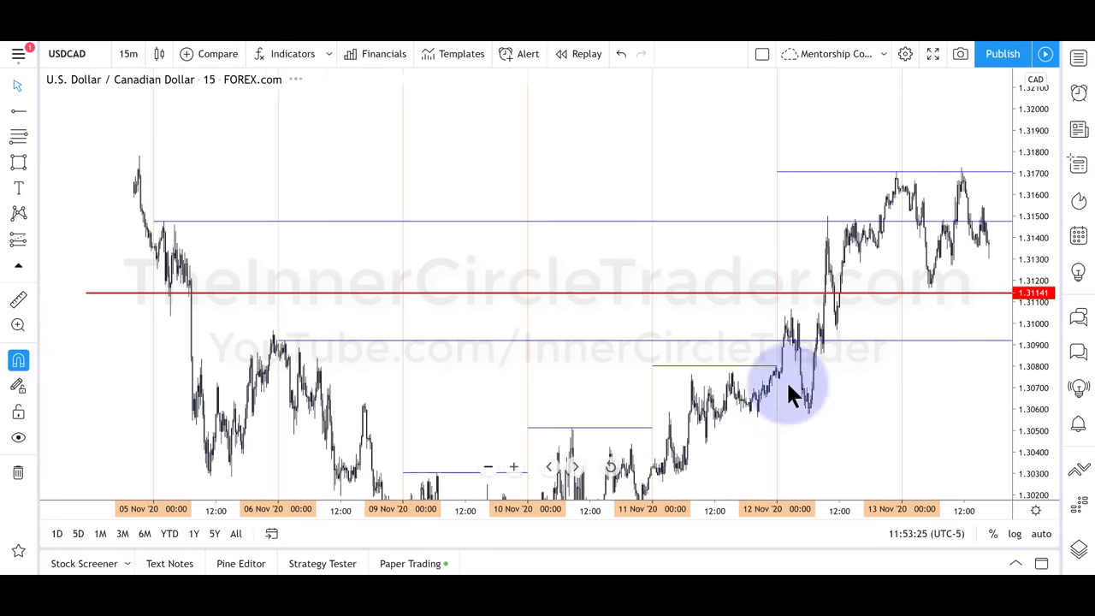
left_click_drag(1036, 330, 1042, 368)
left_click_drag(942, 395, 958, 276)
left_click_drag(1047, 263, 1035, 306)
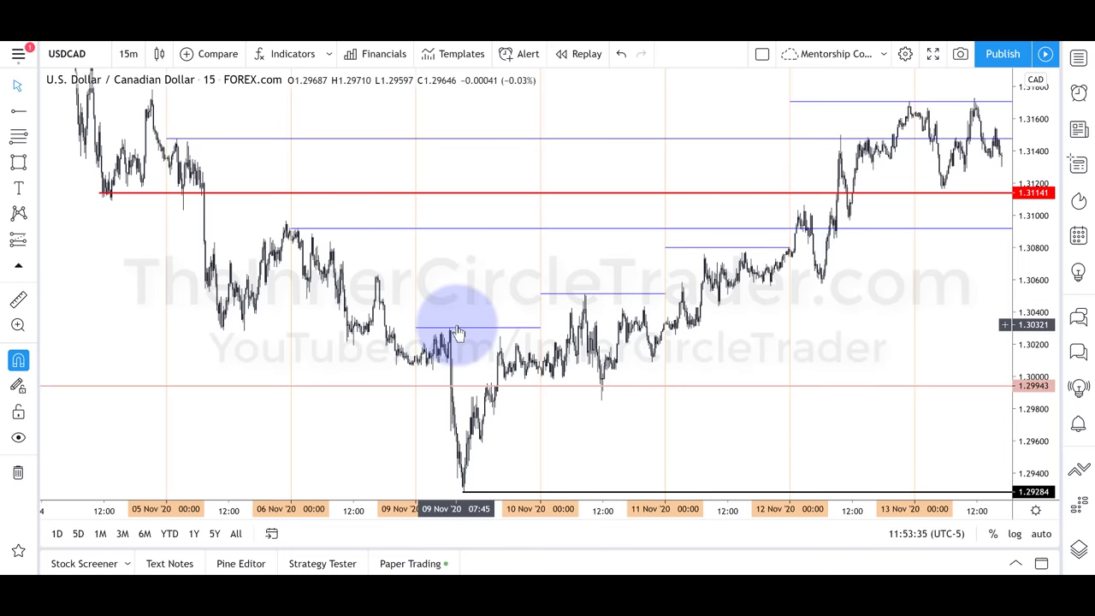
left_click(462, 494)
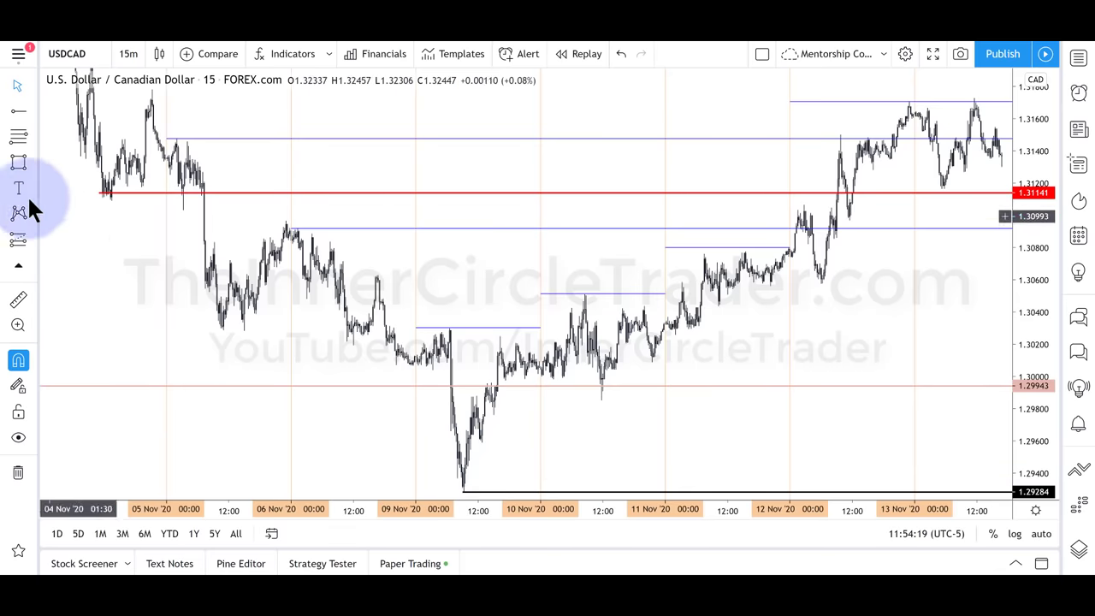
left_click(18, 162)
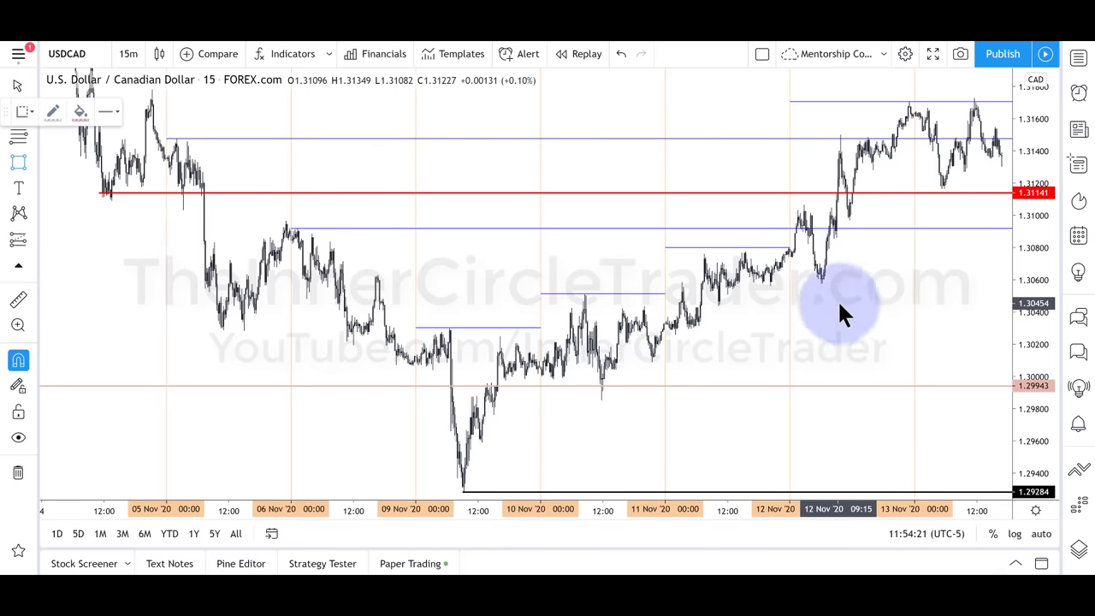
mouse_move(841, 303)
left_mouse_down()
mouse_move(842, 341)
mouse_move(854, 345)
mouse_move(846, 361)
left_mouse_up()
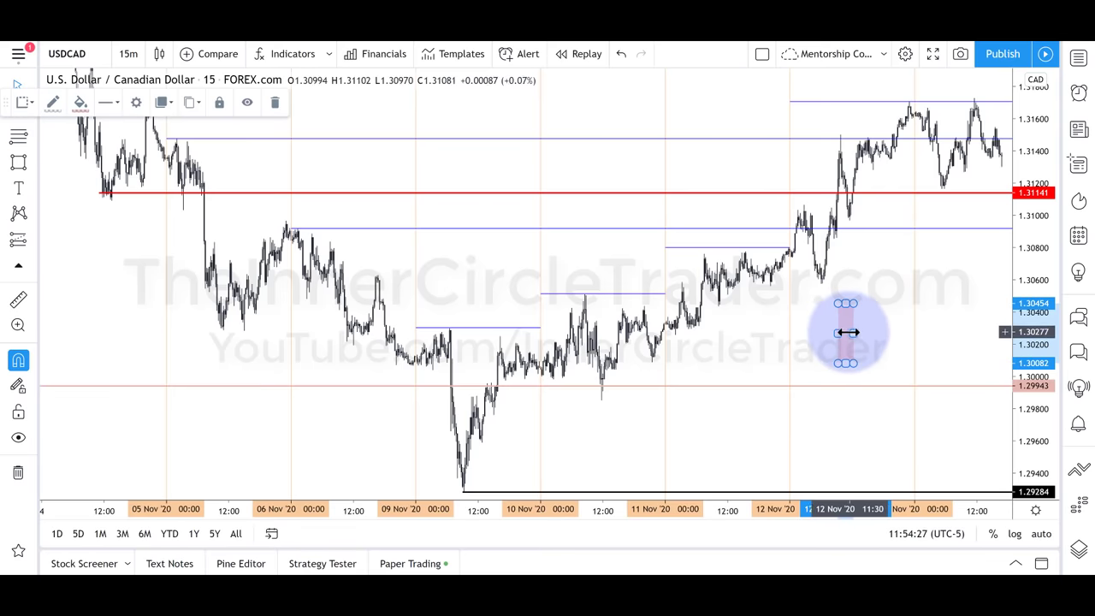
left_click_drag(847, 331, 843, 332)
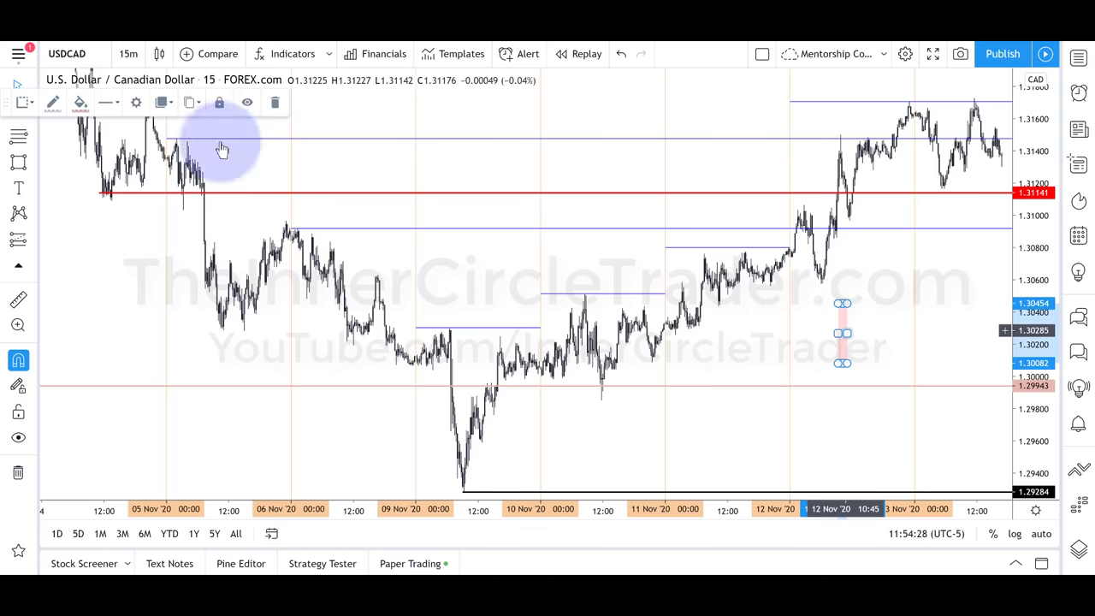
left_click(80, 103)
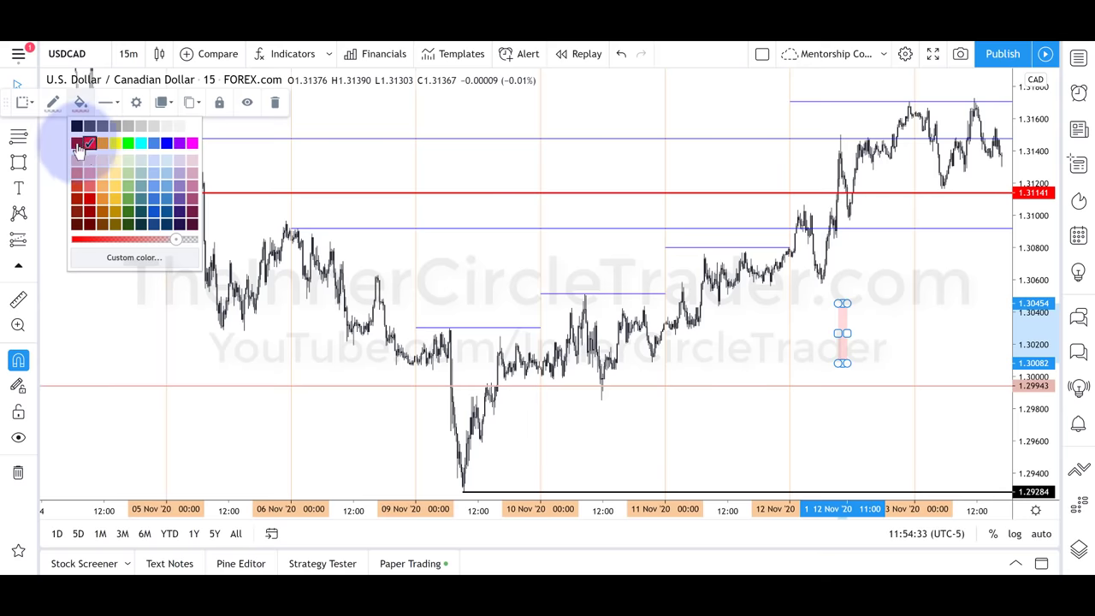
Step: Clone the narrow vertical bar and place the copy slightly lower, just to the right of the original
left_click(193, 104)
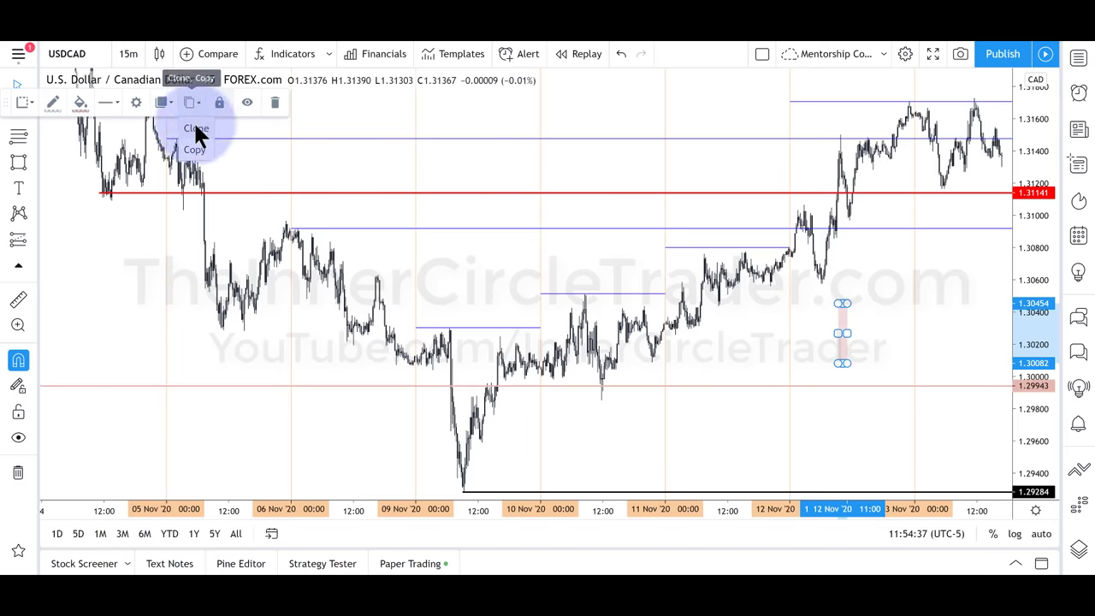
left_click(195, 130)
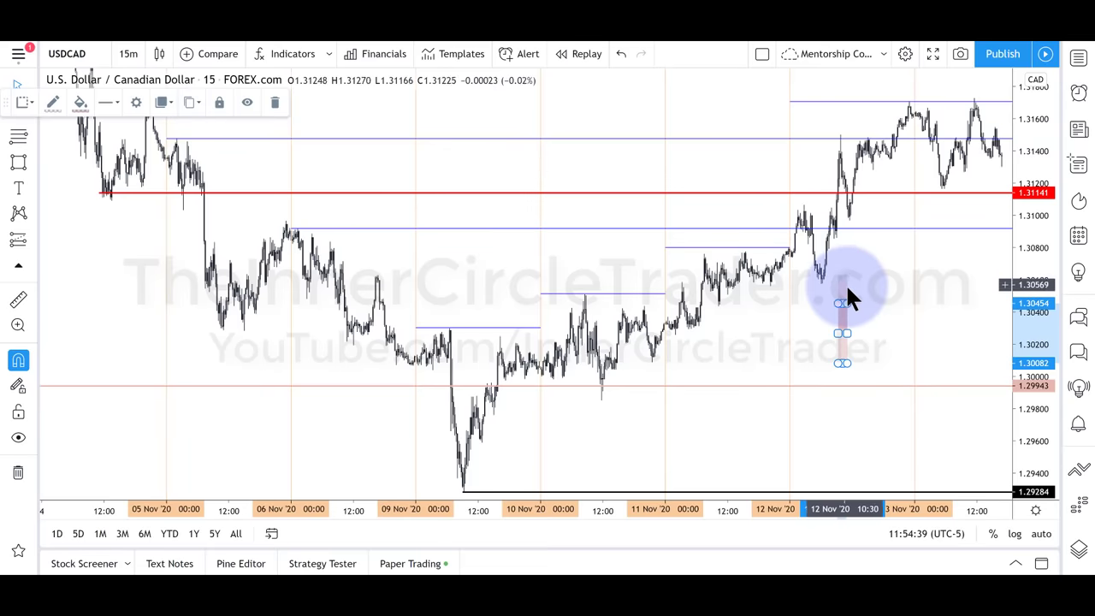
left_click_drag(847, 289, 861, 301)
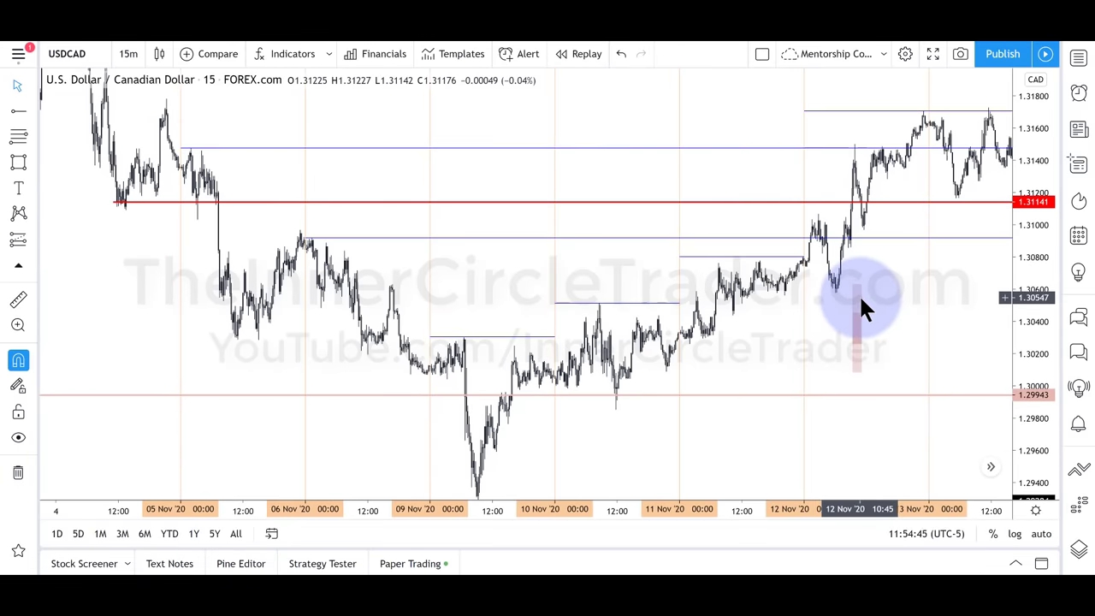
left_click(862, 301)
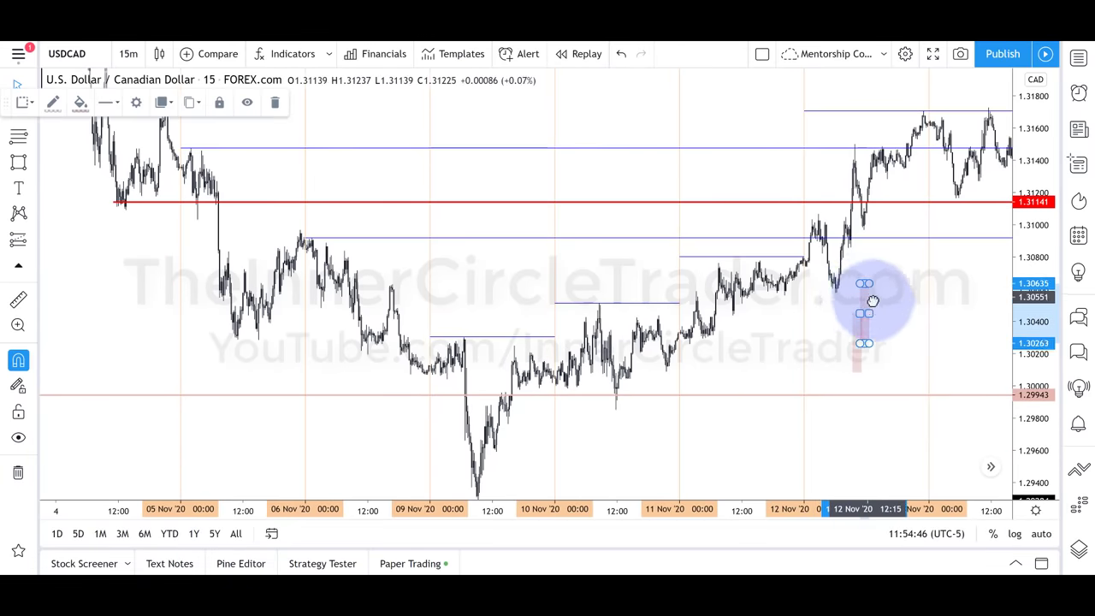
mouse_move(873, 301)
left_mouse_down()
mouse_move(875, 366)
mouse_move(862, 338)
left_mouse_up()
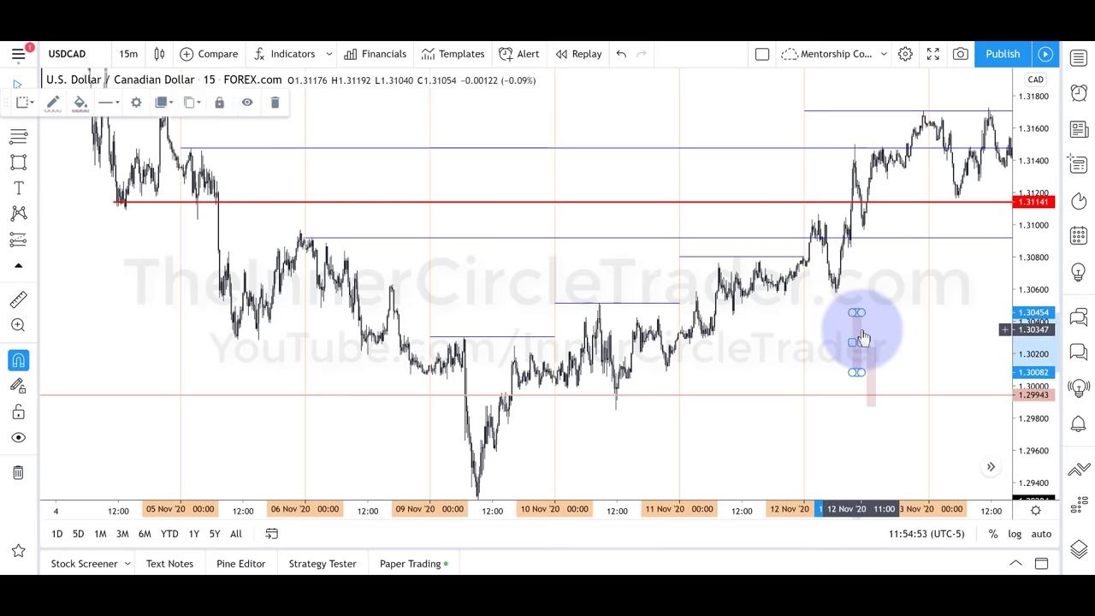
Step: Clone the first bar again and place the copy right of the lower bar, nearly level with the first, then deselect it
left_click(191, 104)
left_click(196, 129)
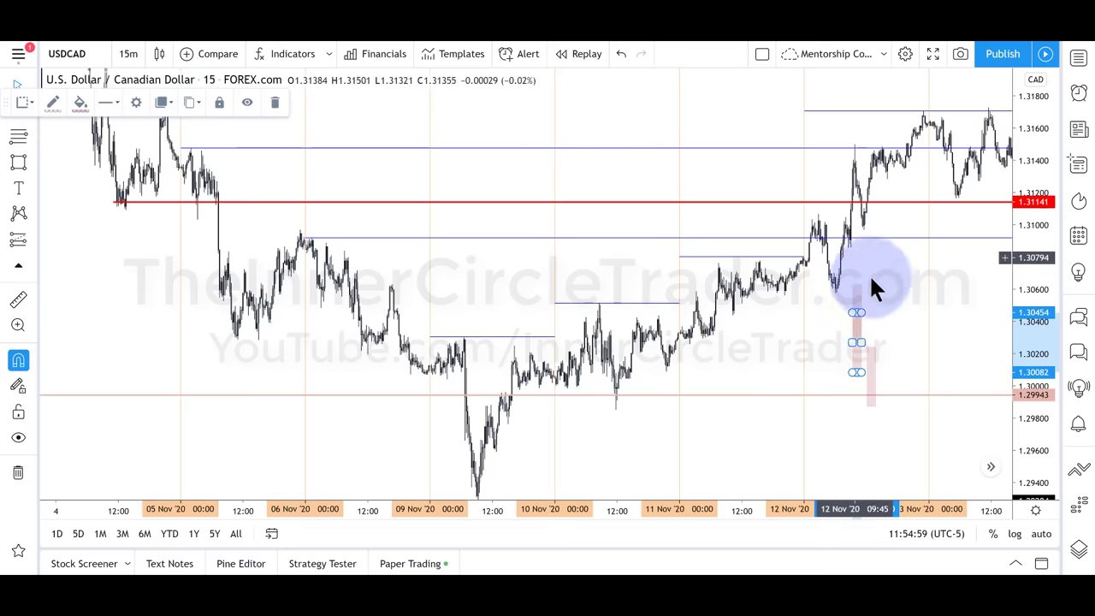
mouse_move(862, 301)
left_mouse_down()
mouse_move(887, 308)
mouse_move(891, 329)
left_mouse_up()
left_click(893, 271)
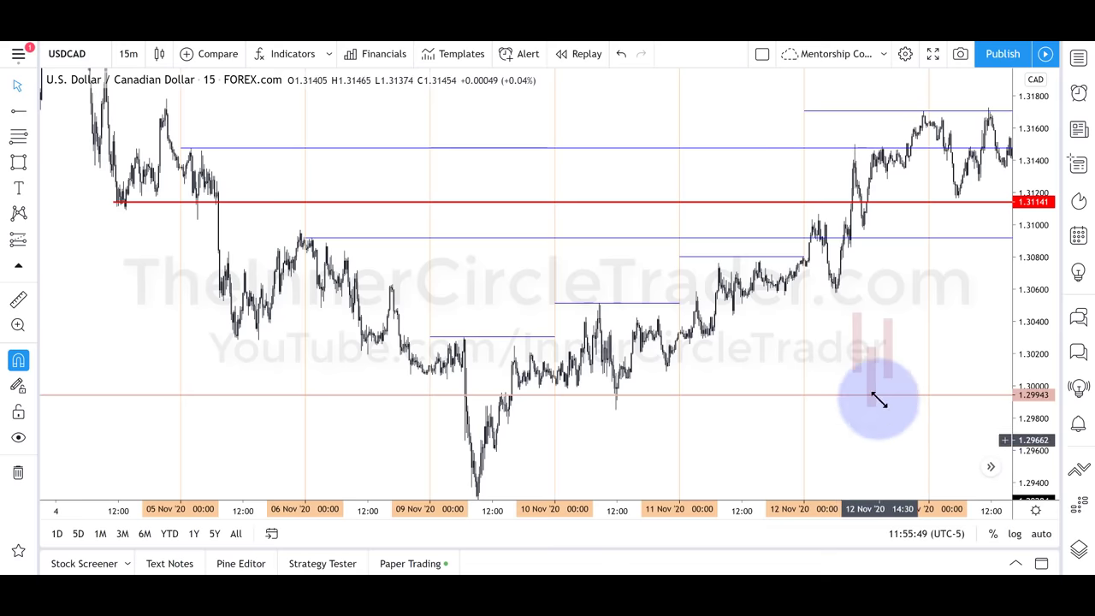
left_click_drag(870, 406, 871, 345)
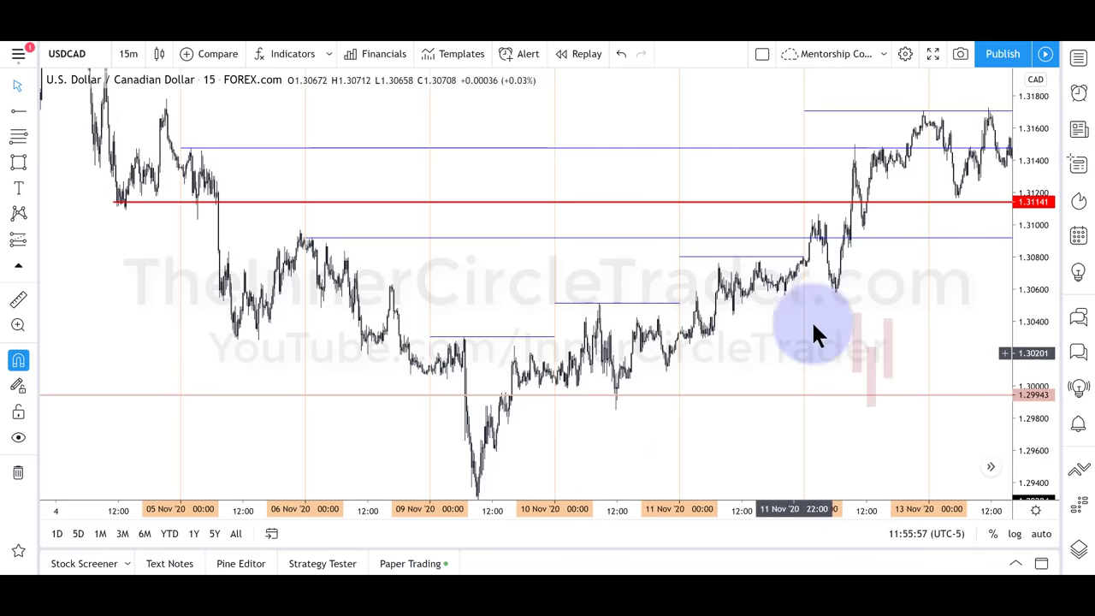
left_click_drag(866, 363, 866, 405)
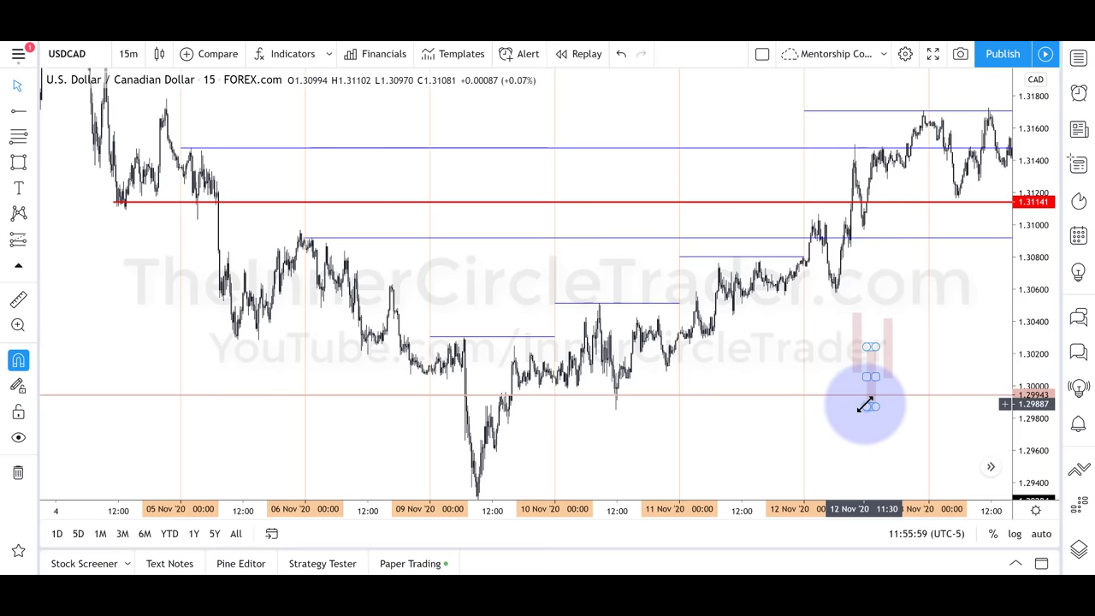
left_click(481, 436)
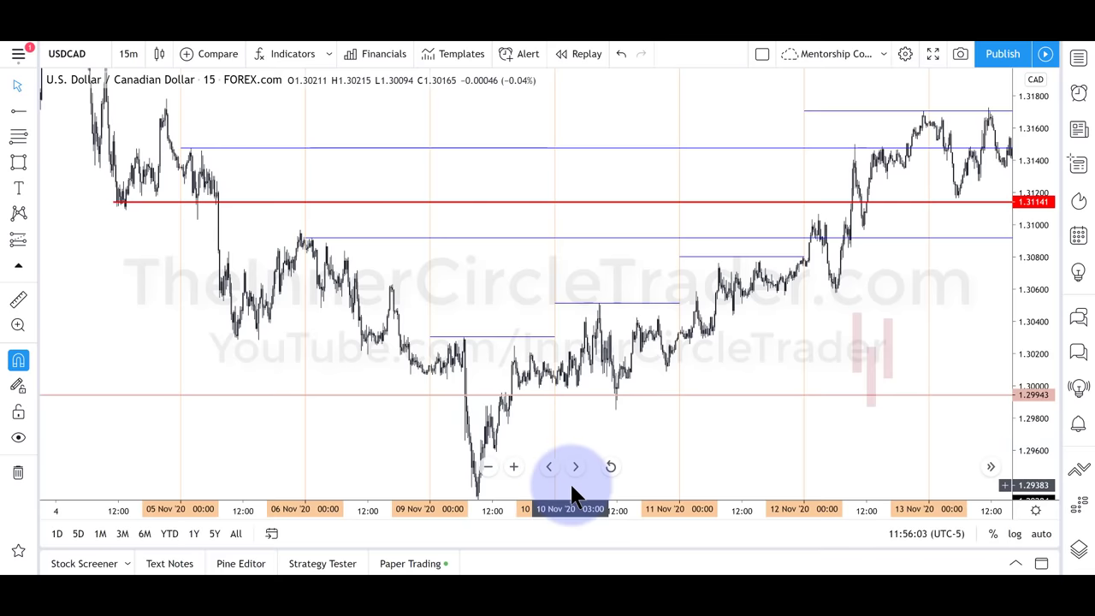
left_click(869, 379)
left_click(826, 341)
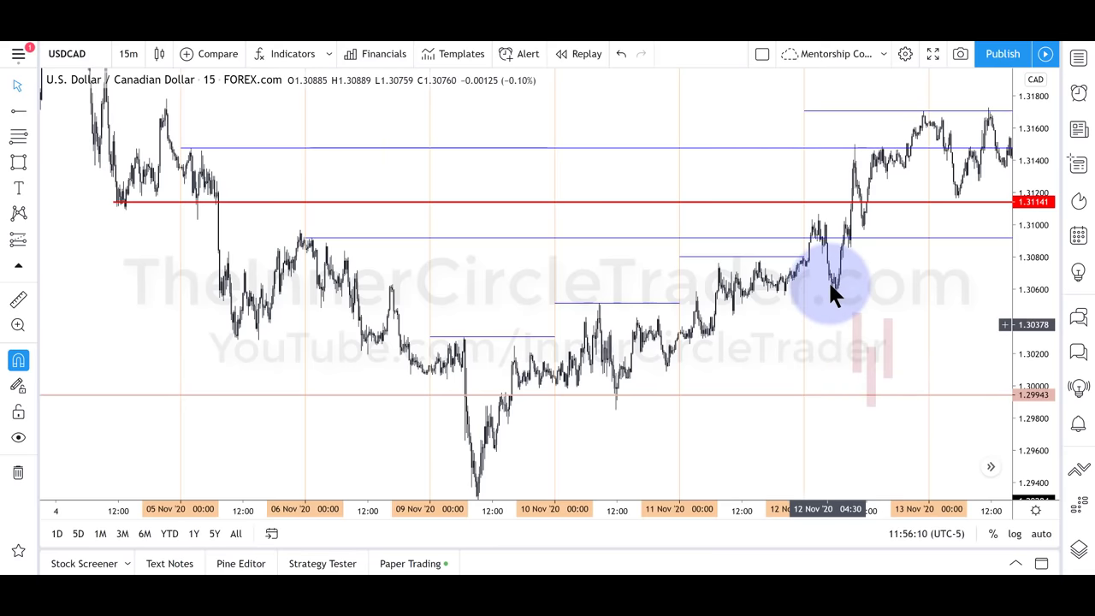
left_click(883, 344)
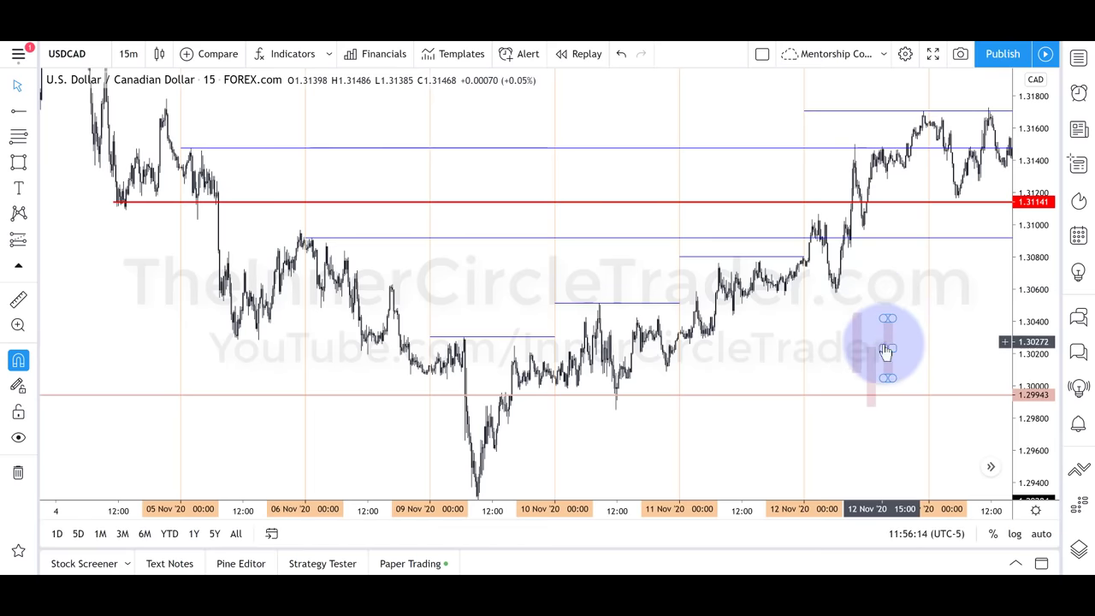
left_click(876, 427)
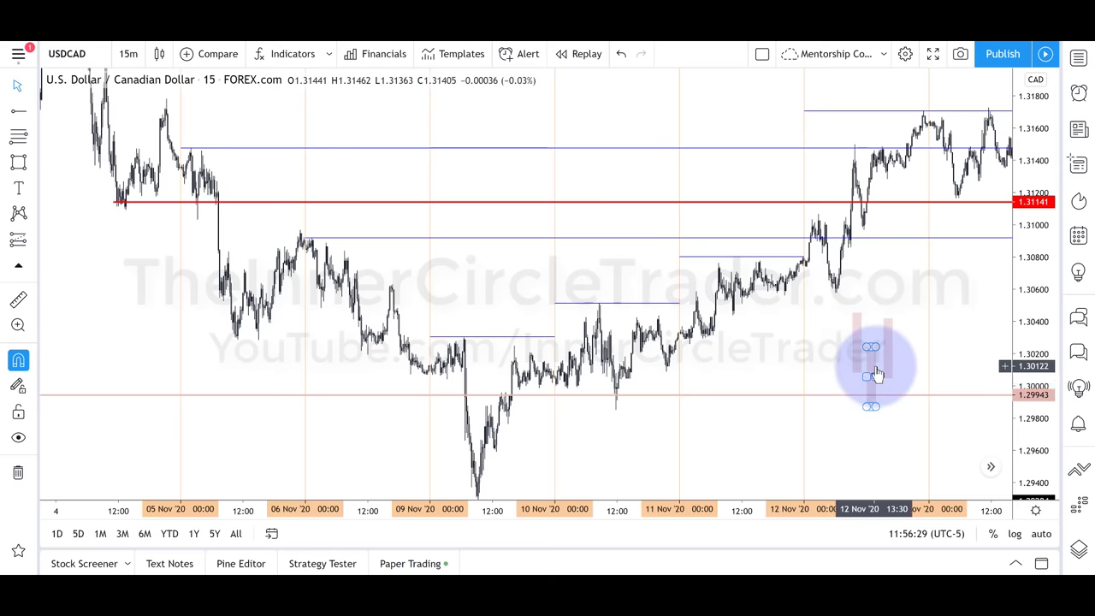
Step: Move the middle bar above its two neighbours, spanning about 1.30653 to 1.30281, and raise the right-hand bar slightly
mouse_move(876, 374)
left_mouse_down()
mouse_move(875, 291)
mouse_move(877, 301)
left_mouse_up()
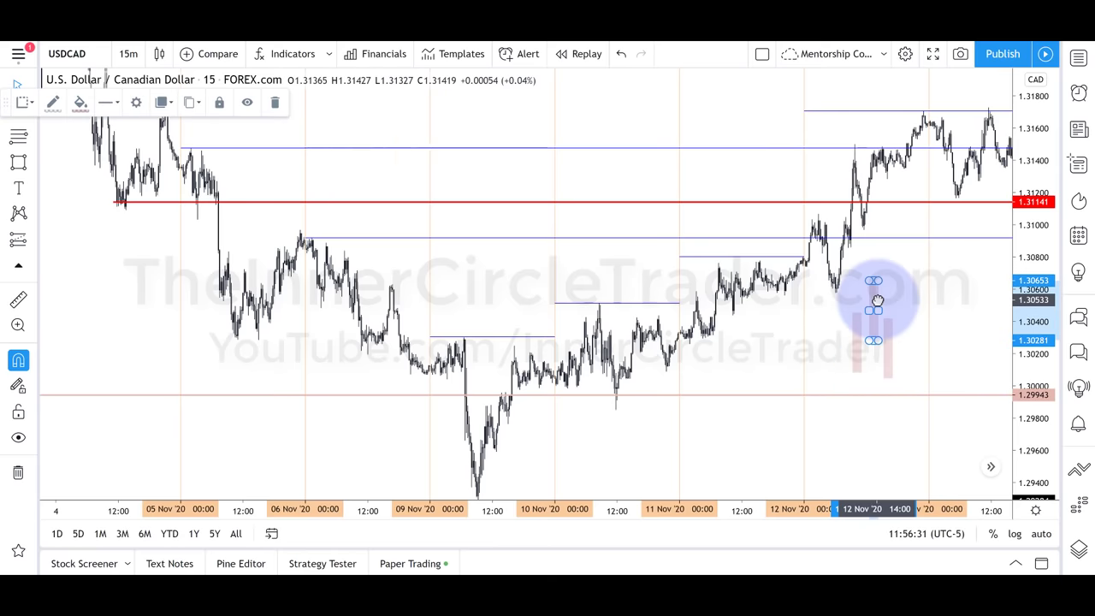
left_click(838, 384)
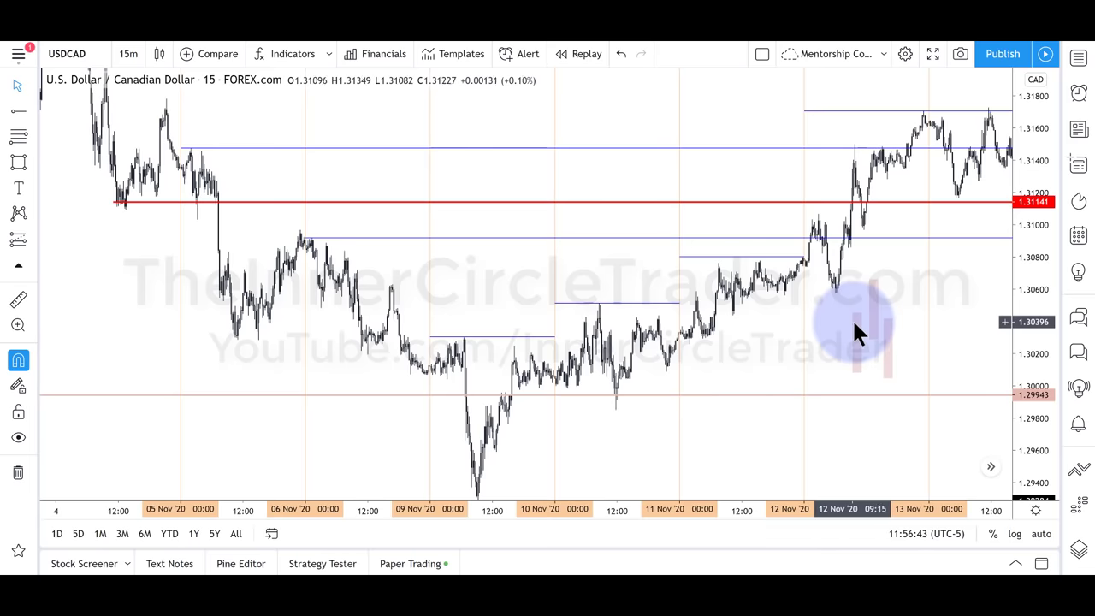
left_click(891, 346)
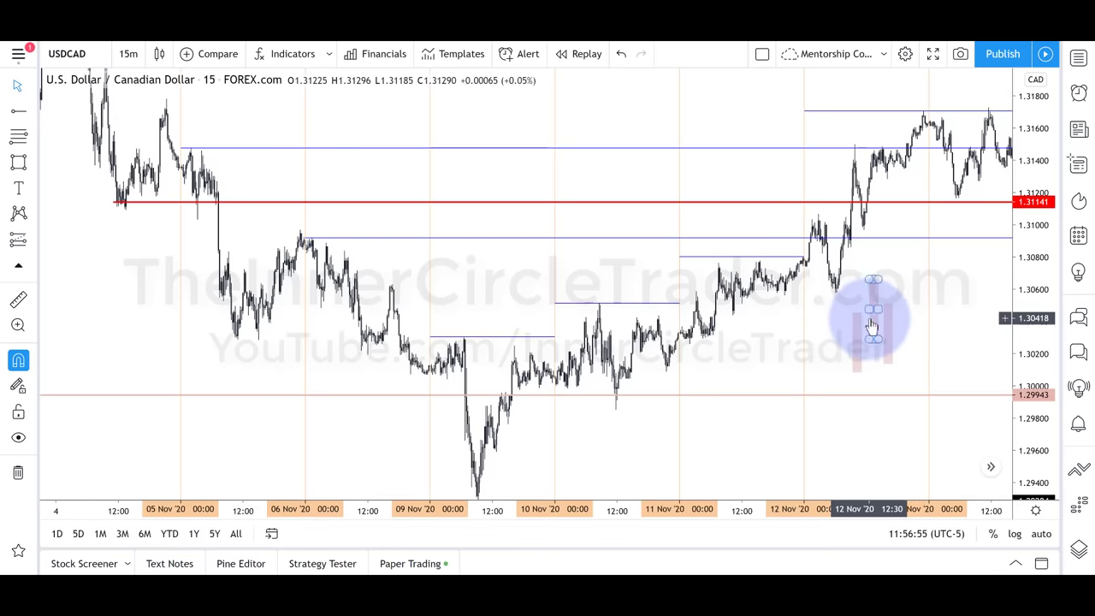
Step: Move the middle bar below its neighbours to about 1.30312–1.29940, and lower the right-hand bar to about 1.30374–1.30002
left_click_drag(868, 322, 871, 374)
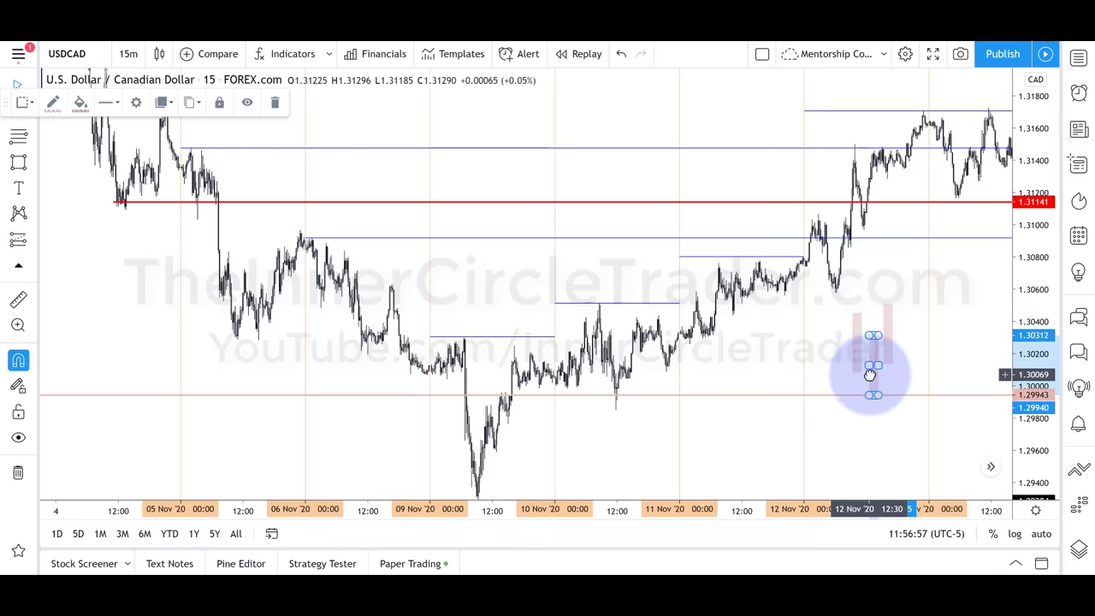
left_click(905, 362)
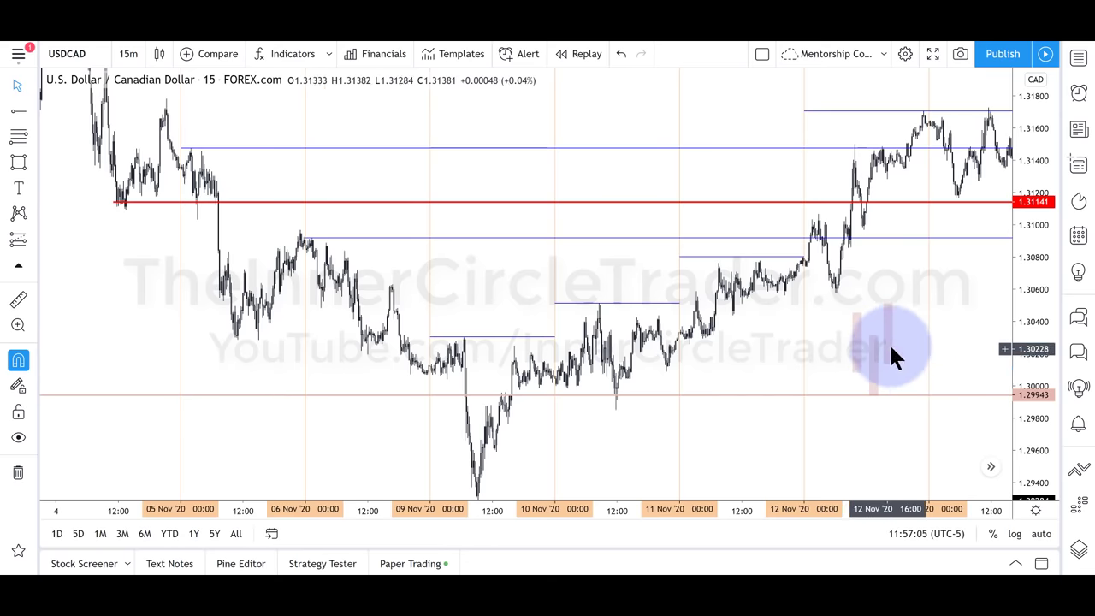
left_click(892, 352)
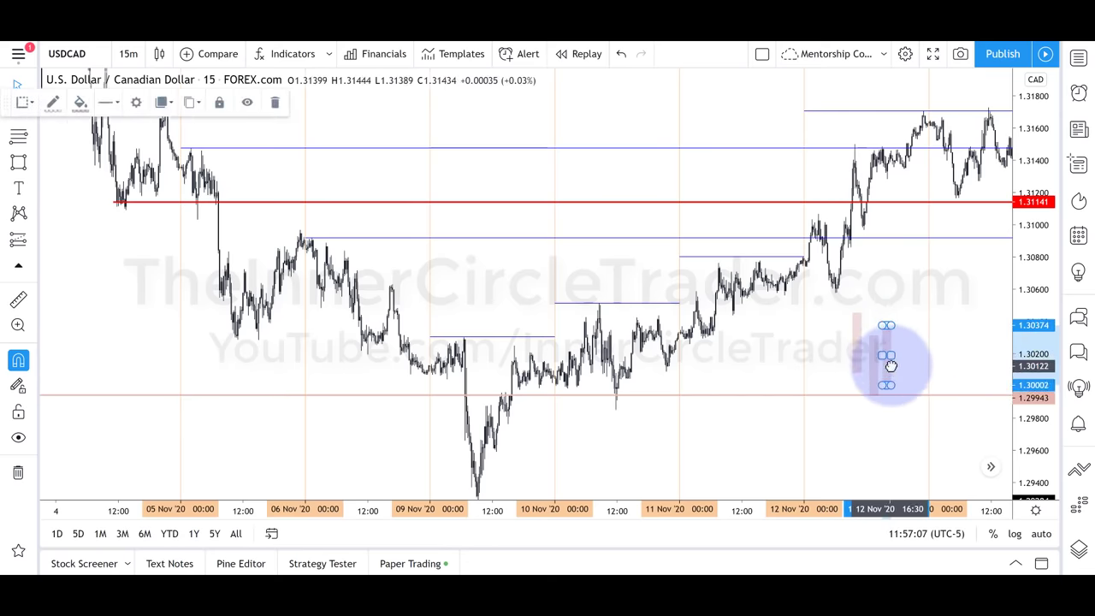
left_click(916, 365)
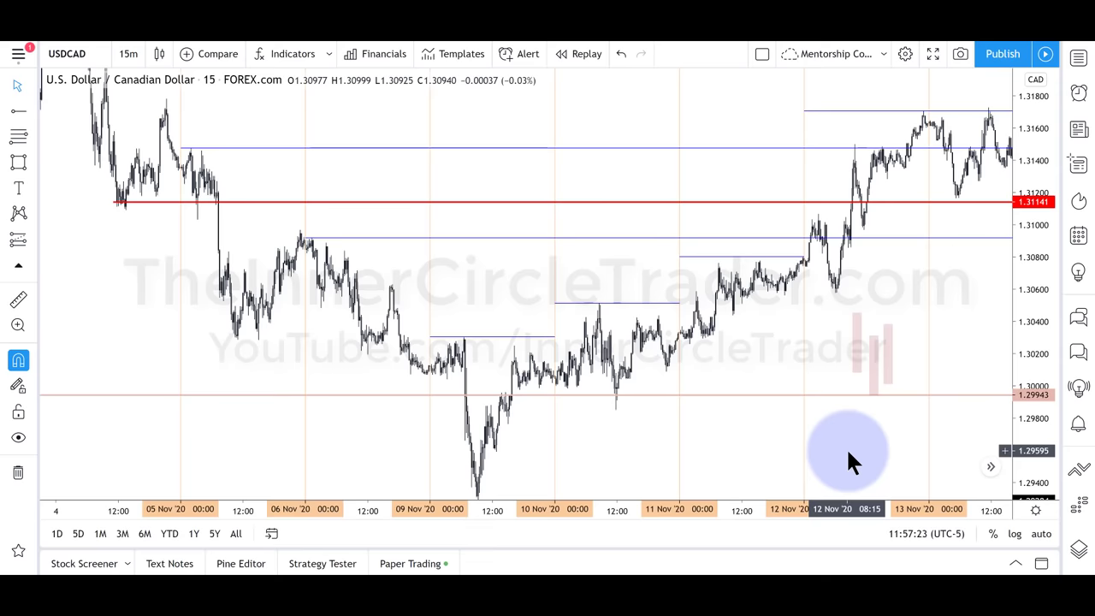
Step: Delete all three narrow vertical bars below the 12 November price action
left_click(890, 349)
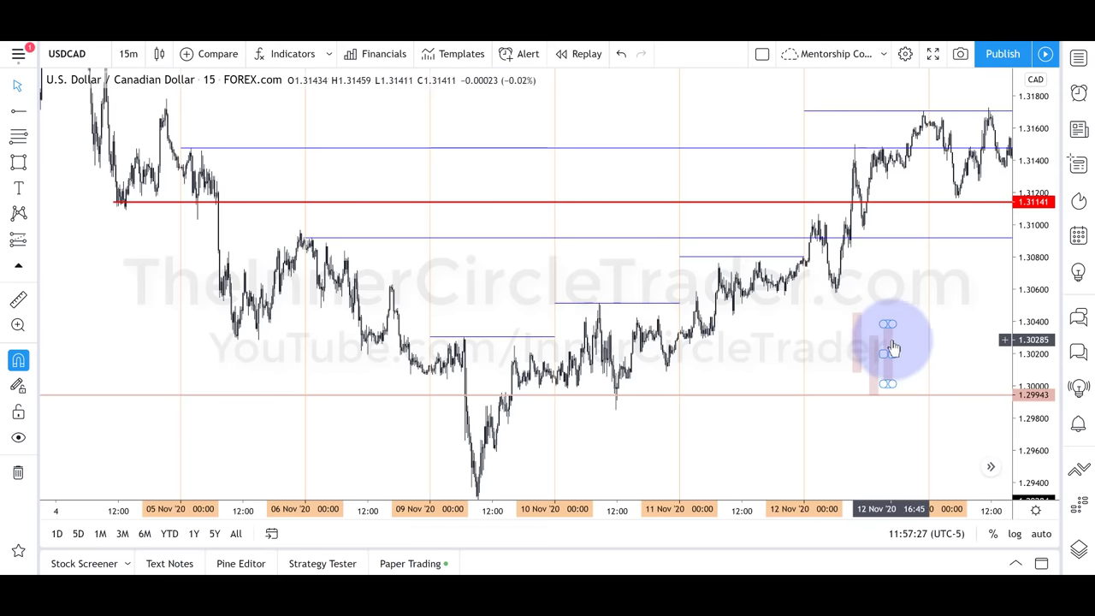
left_click(890, 347)
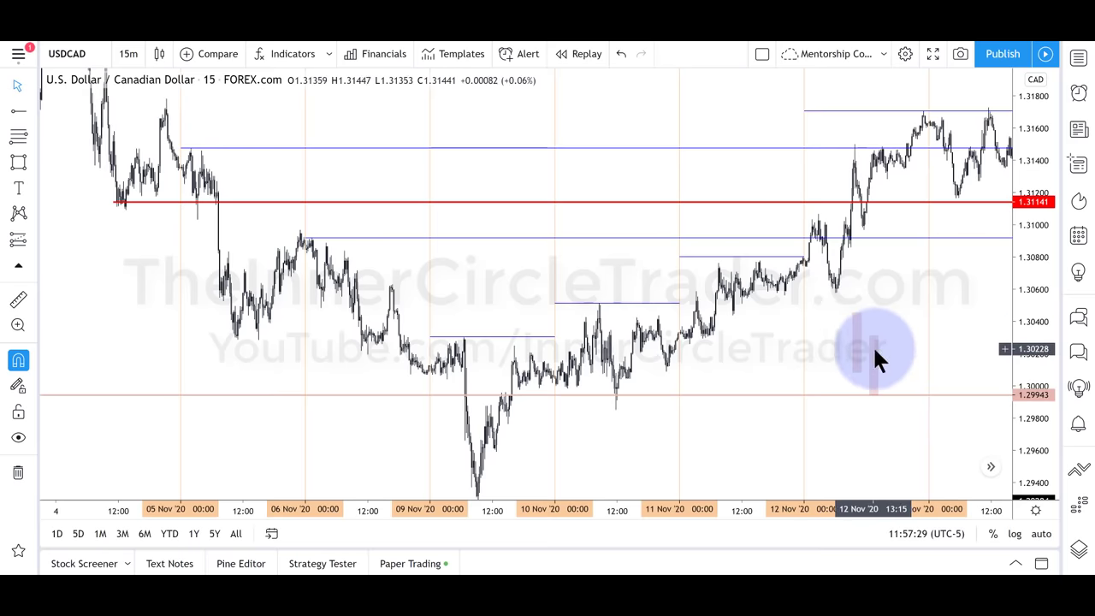
left_click(878, 355)
left_click(880, 357)
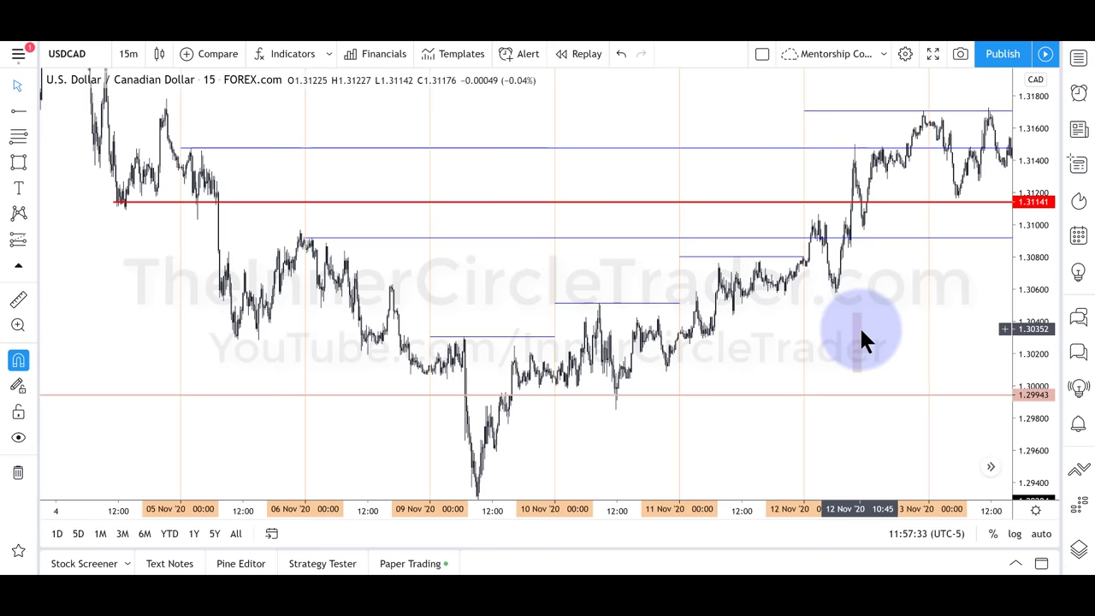
left_click(859, 338)
key("Delete")
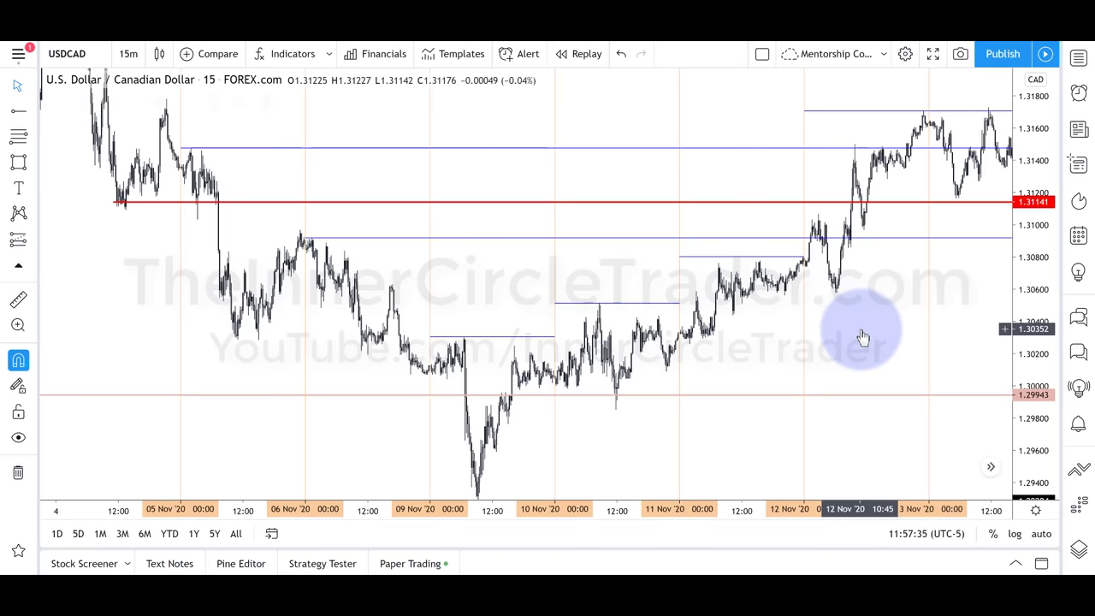
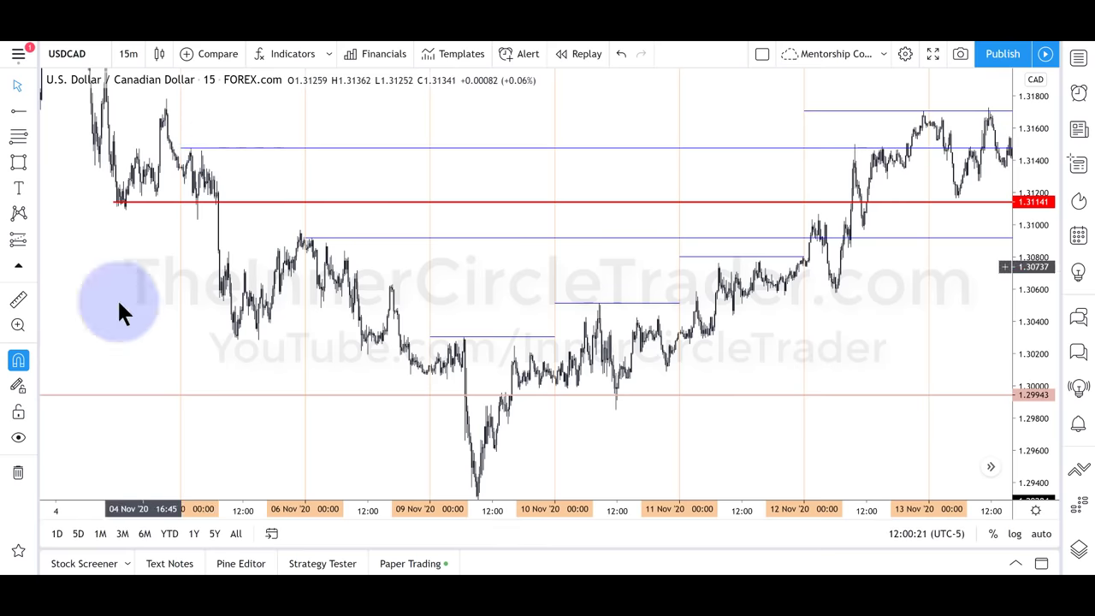
Step: Hide all drawings on the chart and switch it to the daily timeframe
left_click(18, 437)
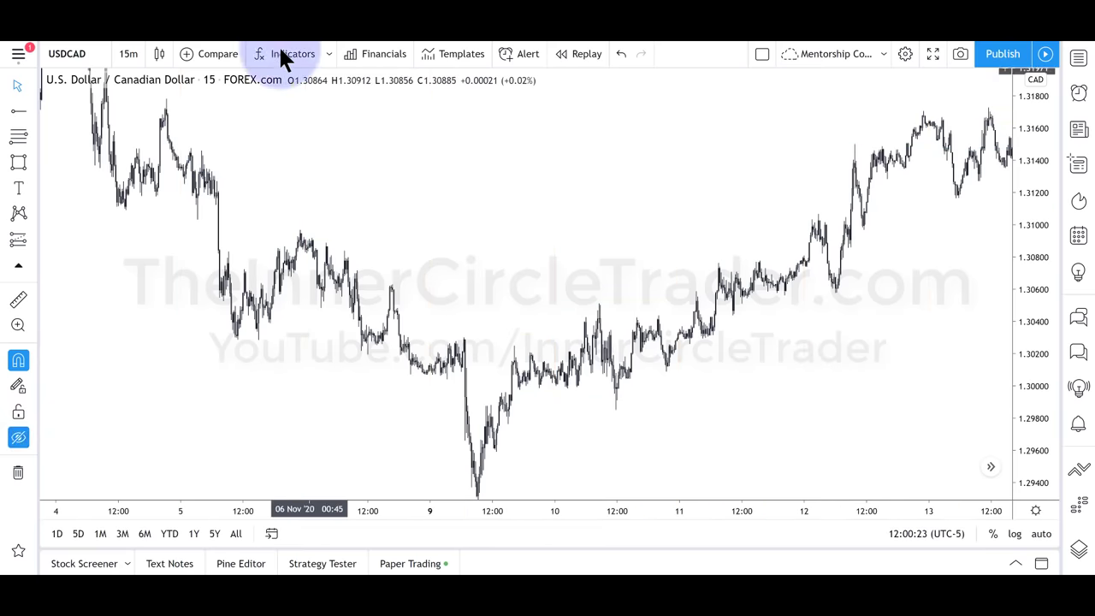
left_click(129, 53)
left_click(141, 447)
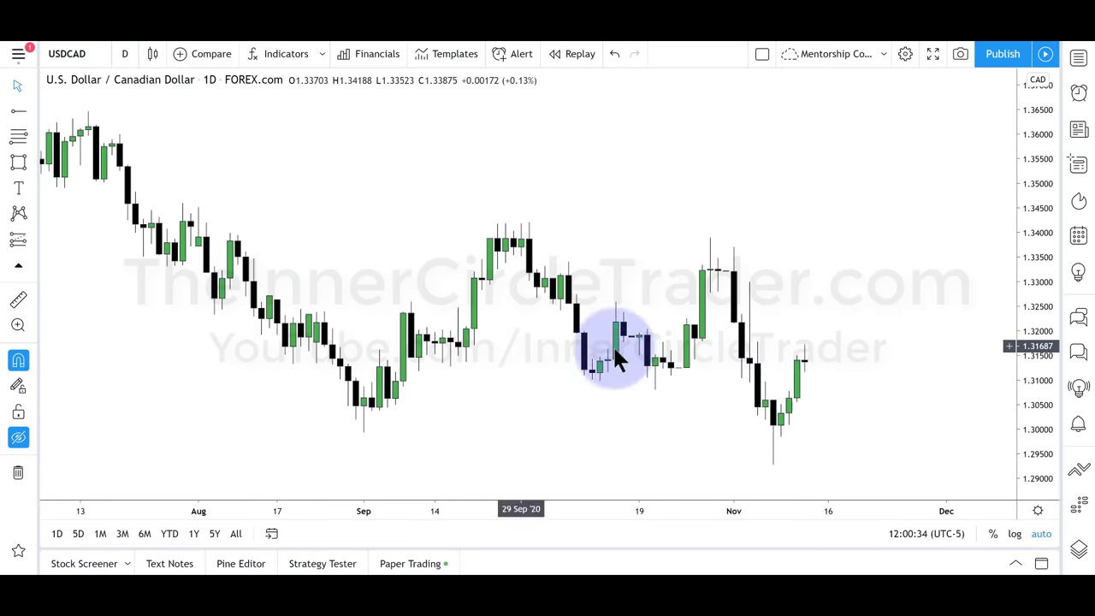